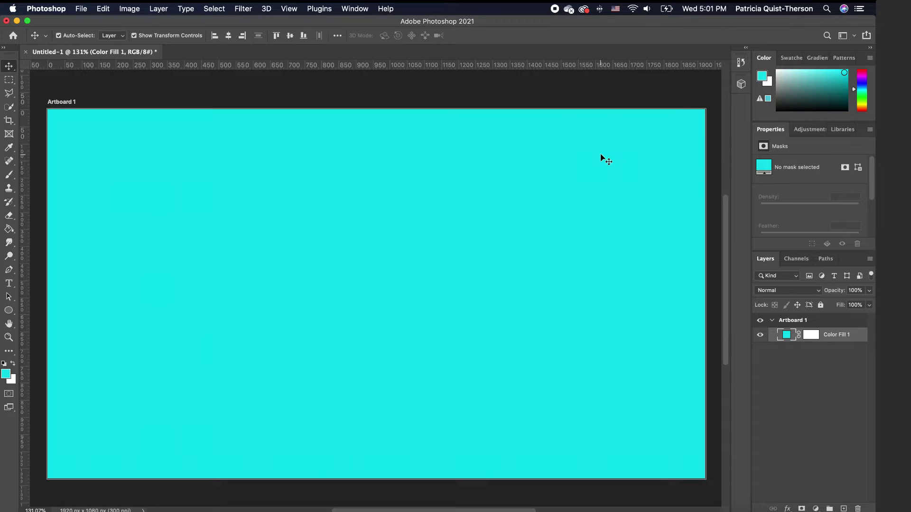
Step: Make white the foreground colour and add horizontal text reading "Winter" and "Wonderland" on two lines
{"action": "left_click", "coordinate": [13, 364]}
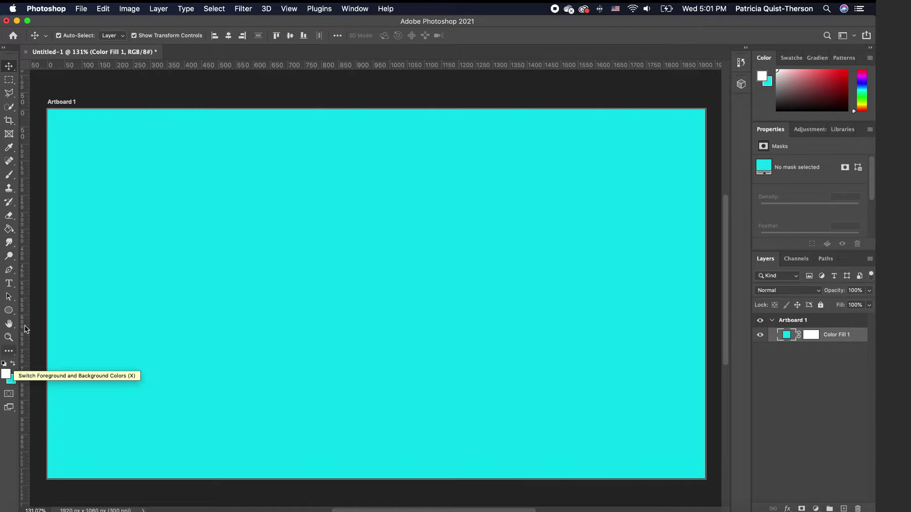
{"action": "left_click", "coordinate": [9, 284]}
{"action": "right_click", "coordinate": [9, 284]}
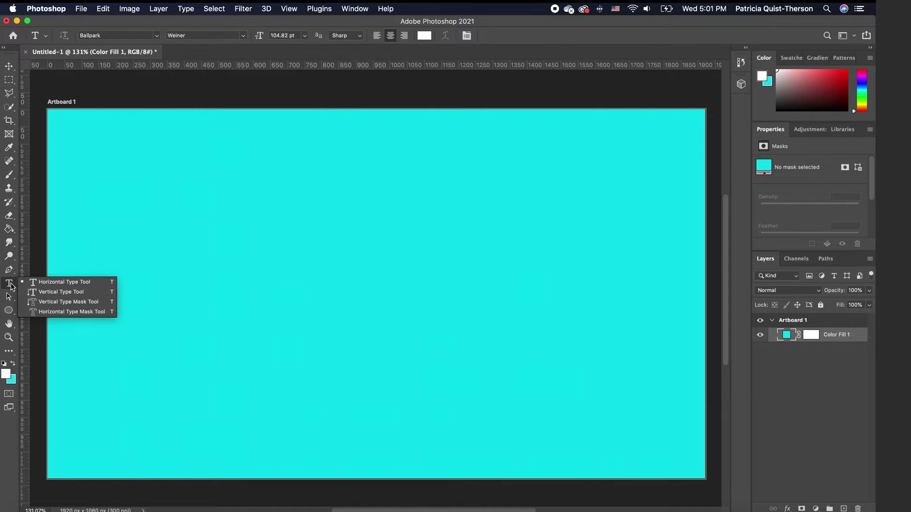
{"action": "left_click", "coordinate": [54, 283]}
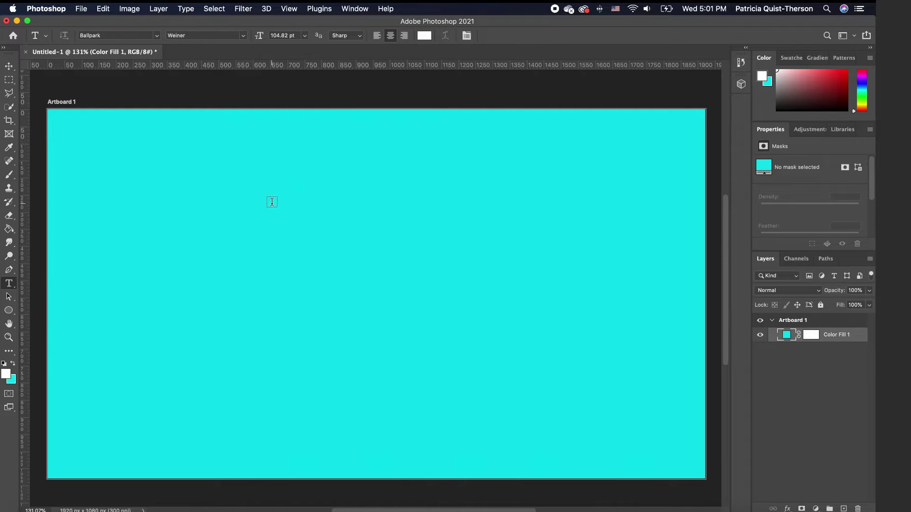
{"action": "left_click", "coordinate": [238, 220]}
{"action": "type", "text": "Winter"}
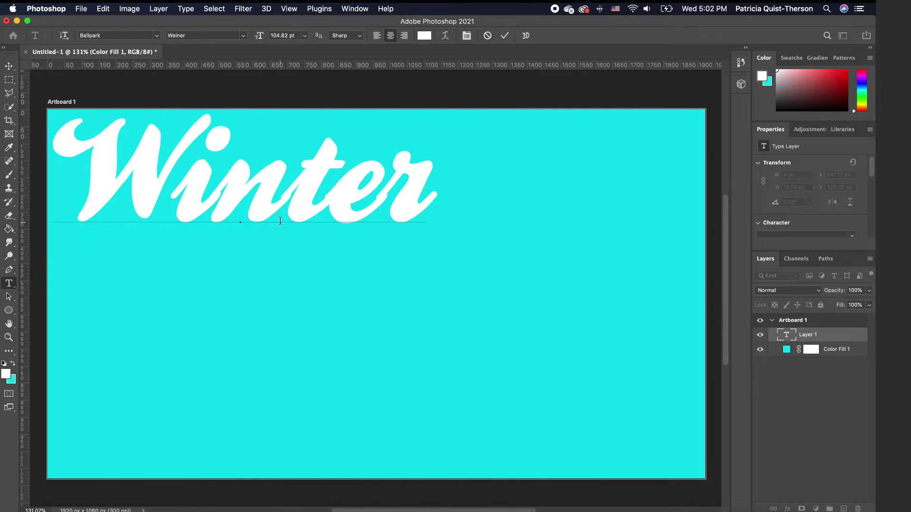
{"action": "key", "text": "Return"}
{"action": "type", "text": "Wonderland"}
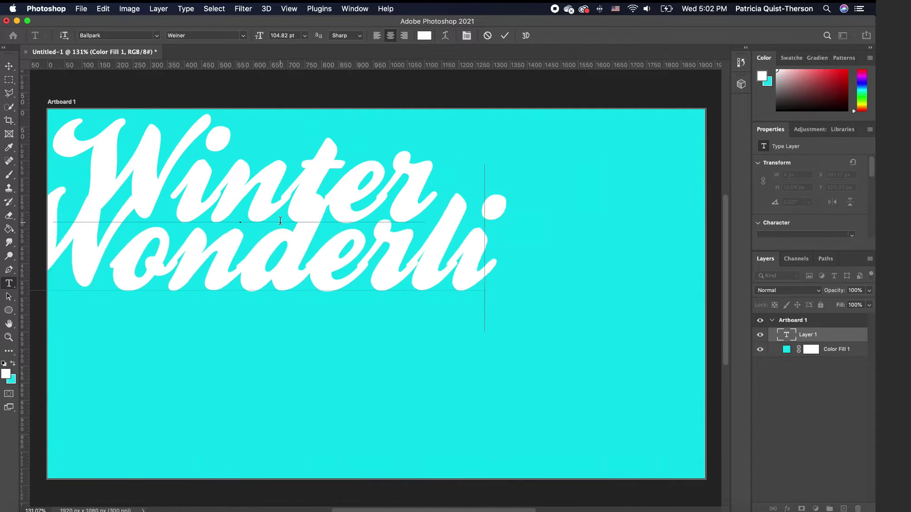
Step: Scale the Winter Wonderland text to 84.51% and position it around the middle of the artboard
{"action": "left_click", "coordinate": [8, 67]}
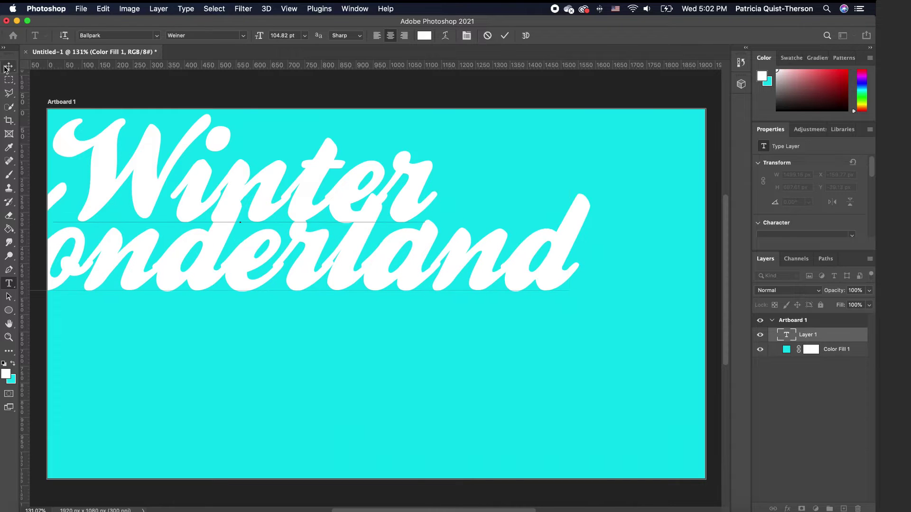
{"action": "left_click_drag", "start_coordinate": [144, 179], "coordinate": [260, 233]}
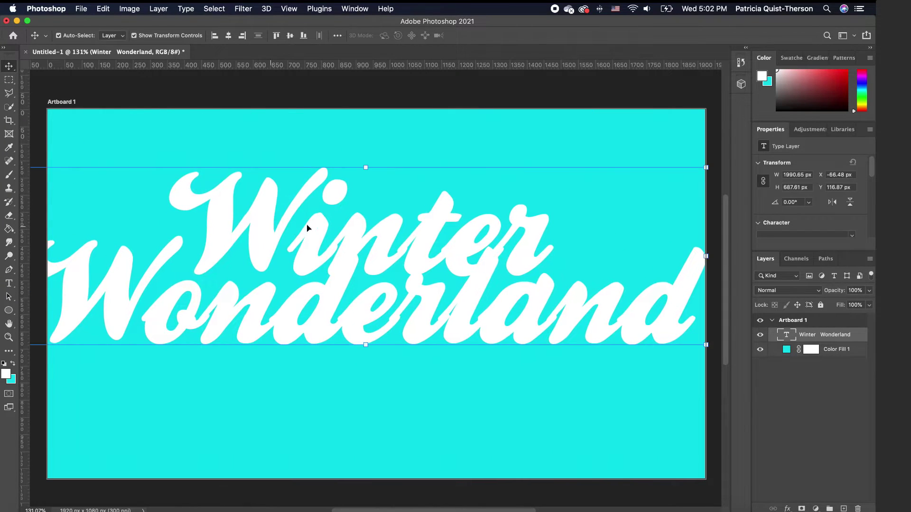
{"action": "left_click_drag", "start_coordinate": [706, 167], "coordinate": [613, 204]}
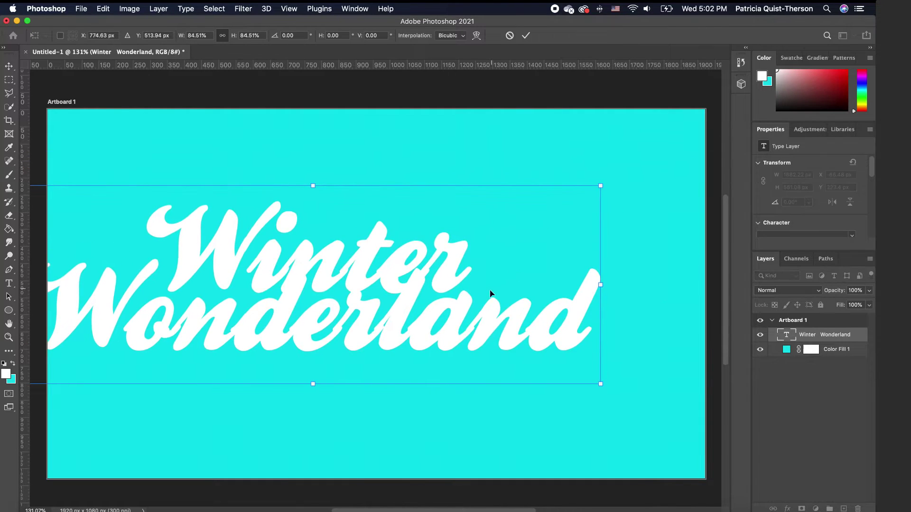
{"action": "left_click_drag", "start_coordinate": [458, 330], "coordinate": [517, 327]}
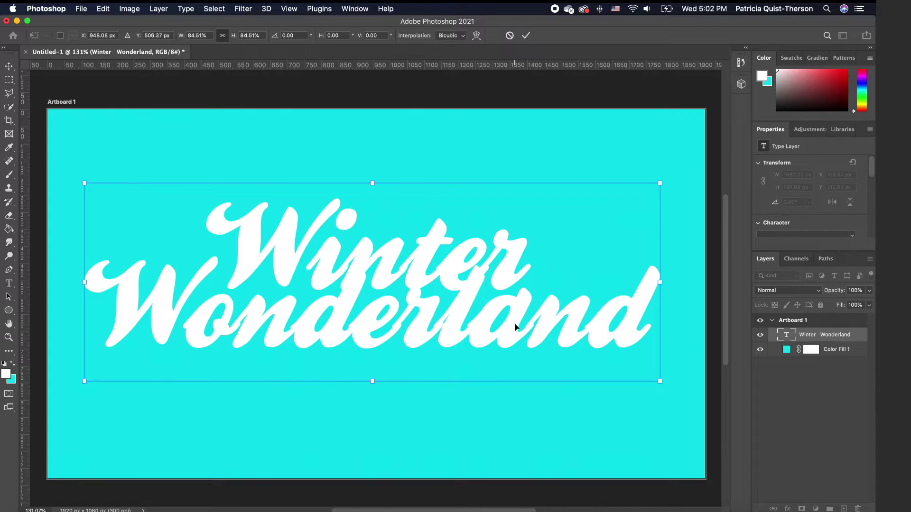
{"action": "key", "text": "Return"}
Step: Set the font size of the word "Winter" to 120 pt
{"action": "key", "text": "t"}
{"action": "left_click", "coordinate": [209, 184]}
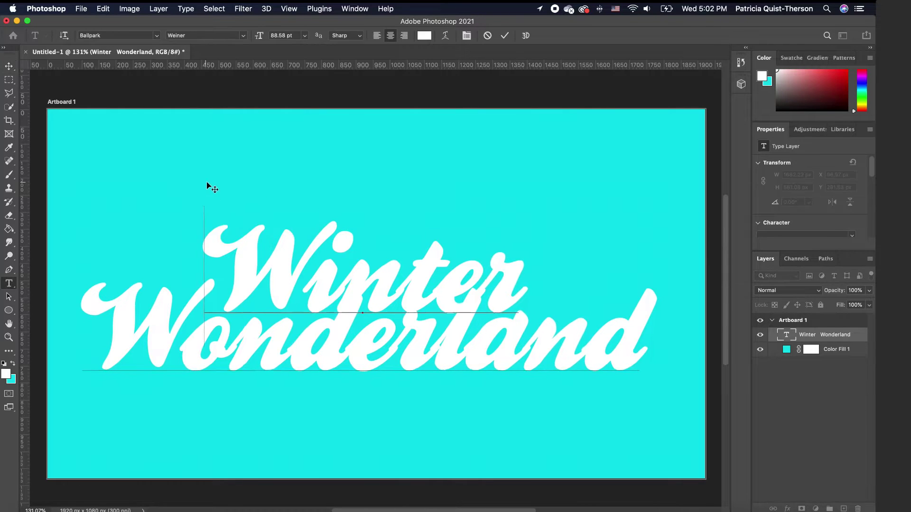
{"action": "double_click", "coordinate": [485, 237]}
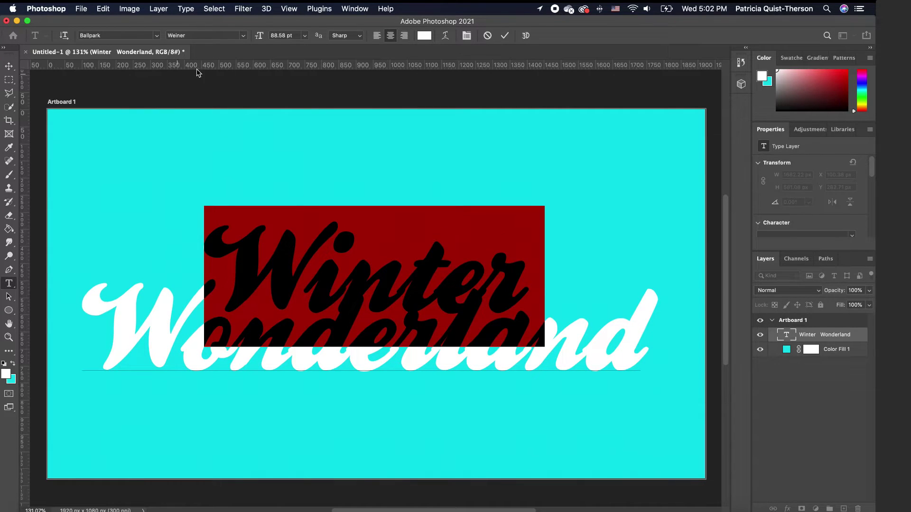
{"action": "left_click", "coordinate": [293, 35]}
{"action": "type", "text": "120"}
{"action": "key", "text": "Return"}
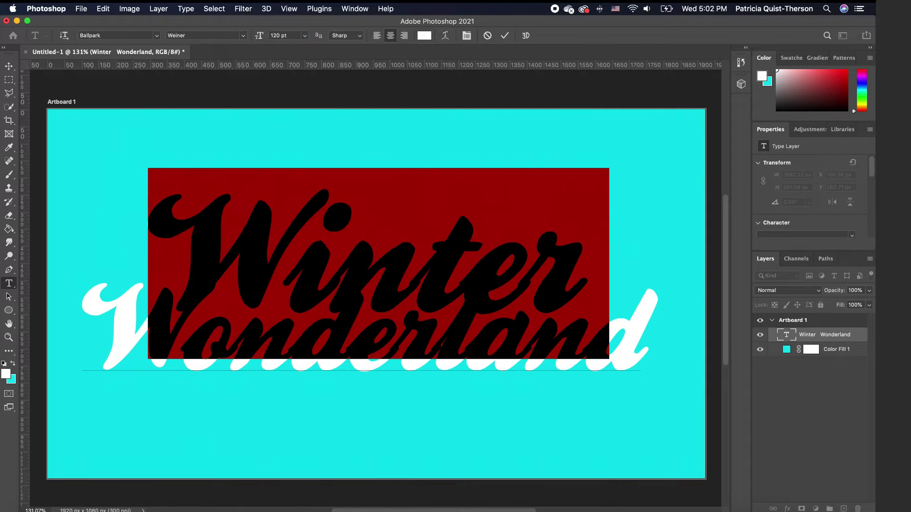
{"action": "left_click", "coordinate": [8, 67]}
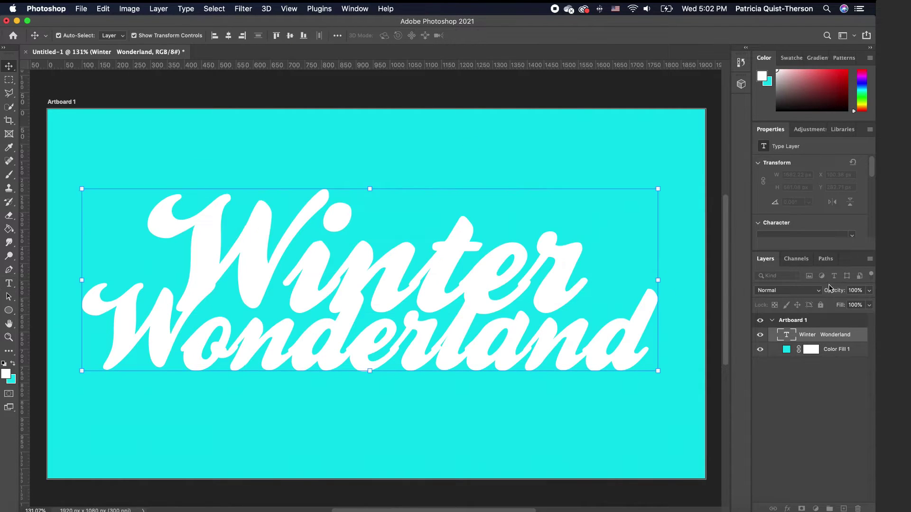
Step: Set the leading of the Winter Wonderland text to 15 pt and deselect the text layer
{"action": "mouse_move", "coordinate": [869, 180]}
{"action": "left_mouse_down"}
{"action": "mouse_move", "coordinate": [870, 207]}
{"action": "mouse_move", "coordinate": [871, 197]}
{"action": "left_mouse_up"}
{"action": "left_click_drag", "start_coordinate": [816, 181], "coordinate": [816, 182]}
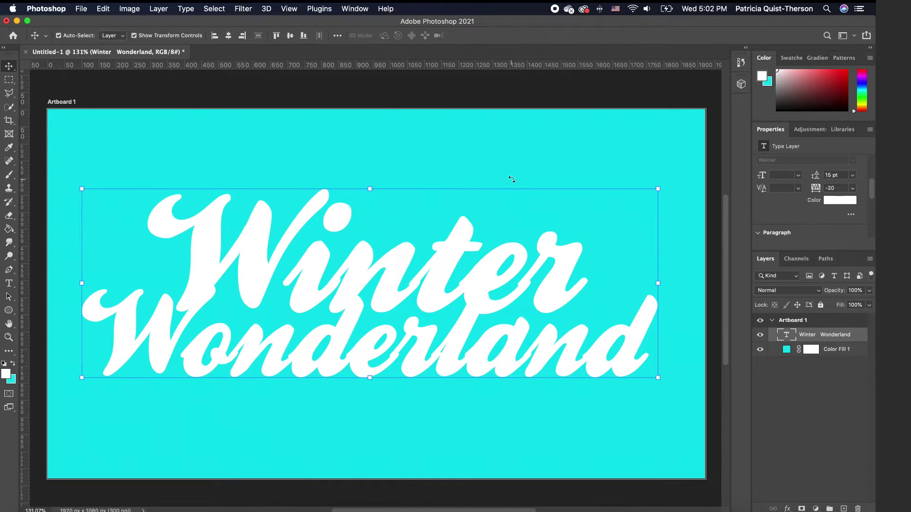
{"action": "left_click", "coordinate": [567, 177]}
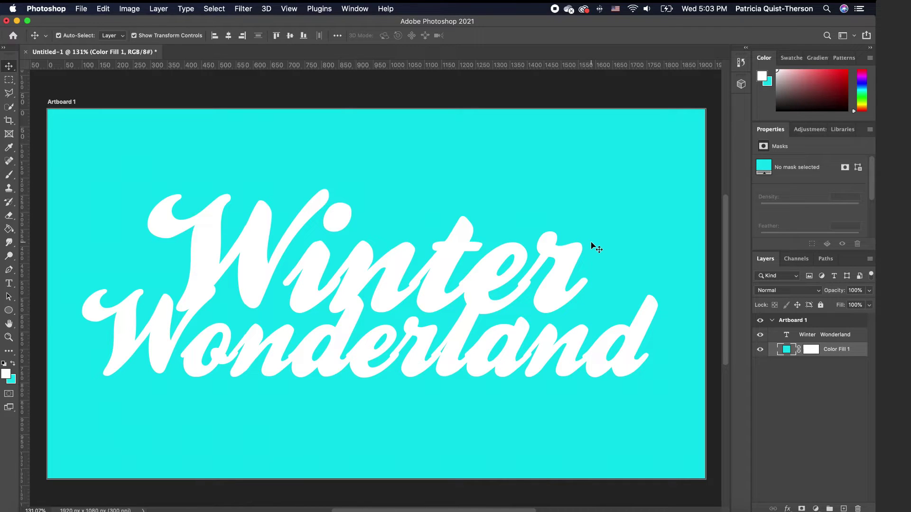
Step: Add a black 7 px outside stroke to the Winter Wonderland text layer and duplicate the layer twice
{"action": "double_click", "coordinate": [863, 336]}
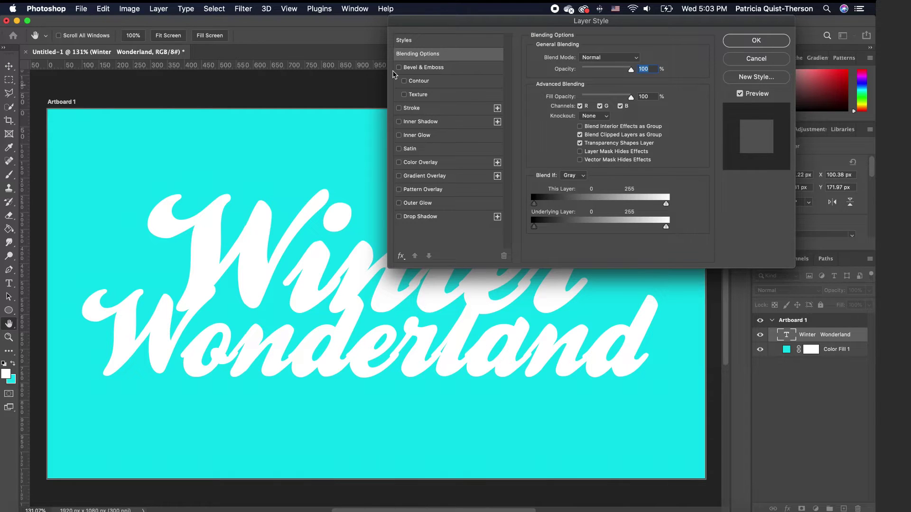
{"action": "left_click", "coordinate": [399, 108]}
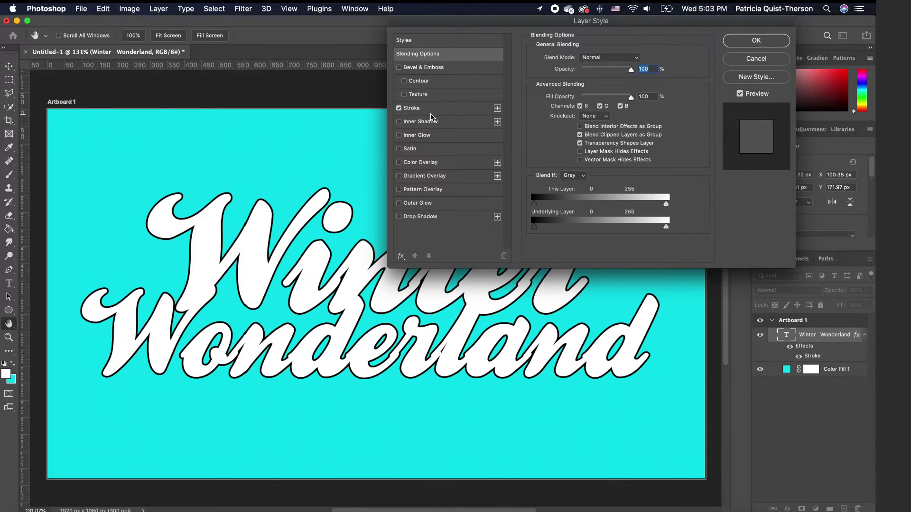
{"action": "left_click", "coordinate": [466, 108]}
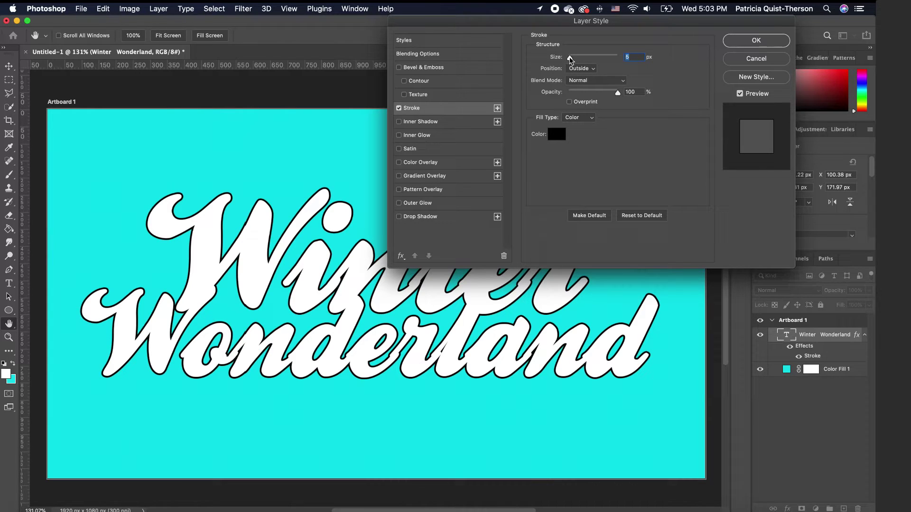
{"action": "left_click_drag", "start_coordinate": [569, 56], "coordinate": [571, 56]}
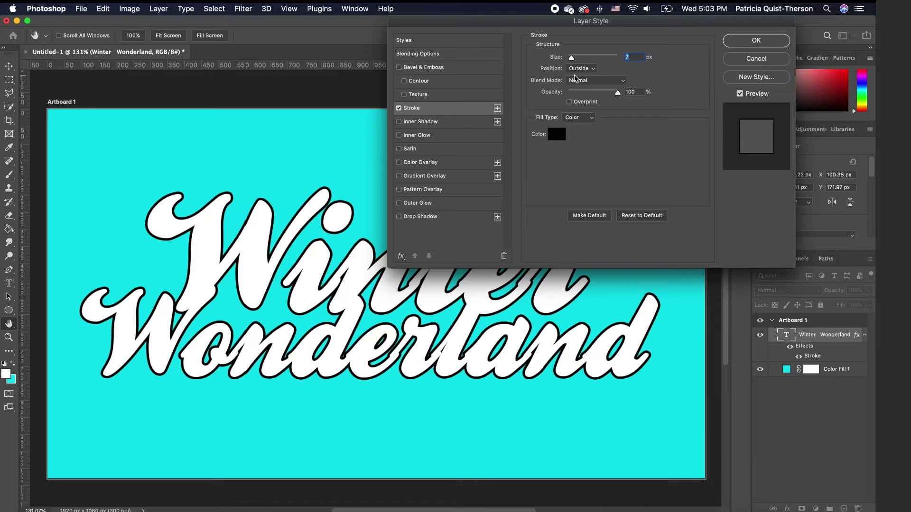
{"action": "left_click", "coordinate": [771, 42]}
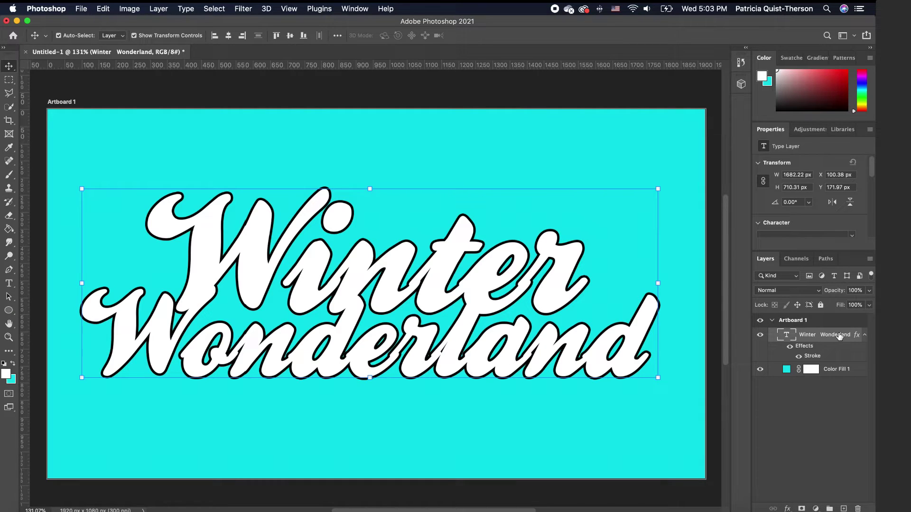
{"action": "key", "text": "super+j"}
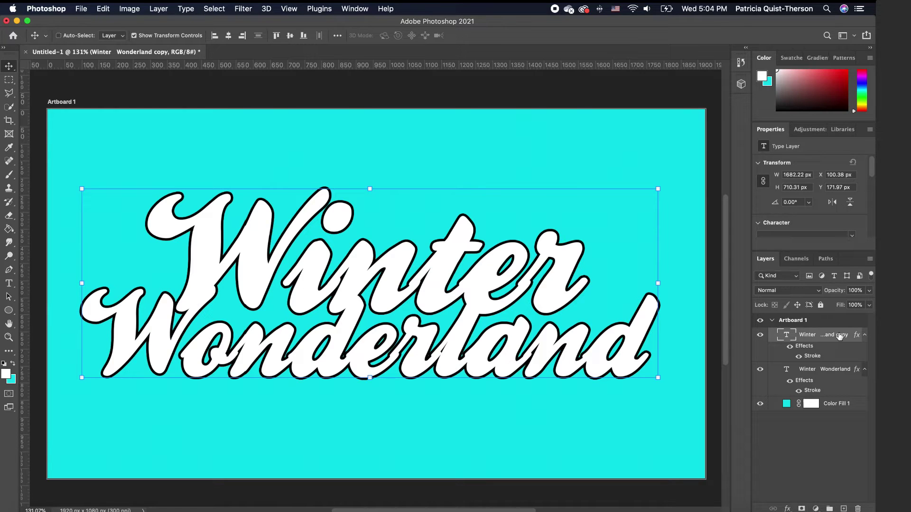
{"action": "key", "text": "super+j"}
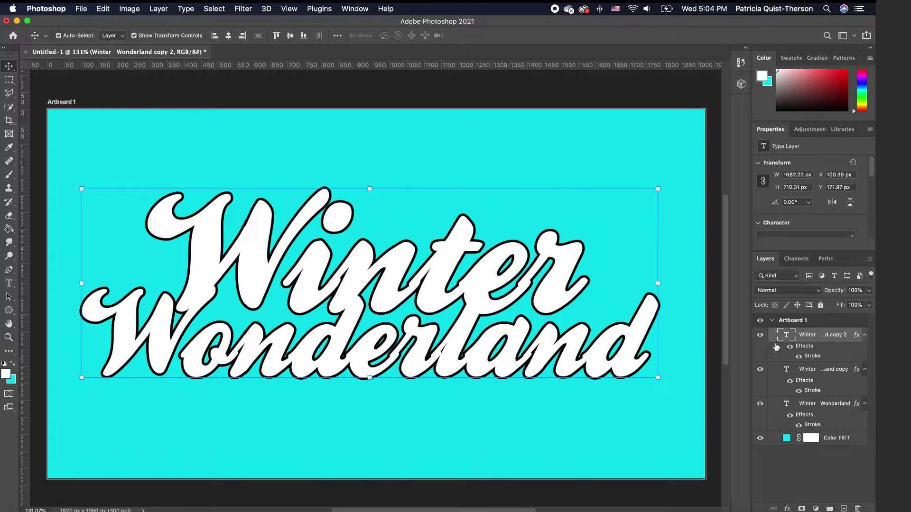
Step: Change the middle text copy's stroke to blue #0293f9 with a size of 13 px
{"action": "left_click", "coordinate": [839, 373]}
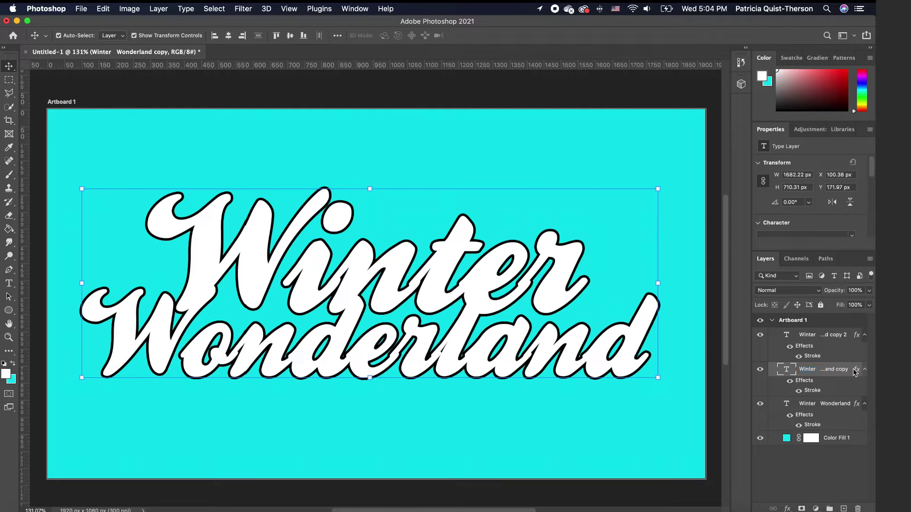
{"action": "double_click", "coordinate": [856, 370]}
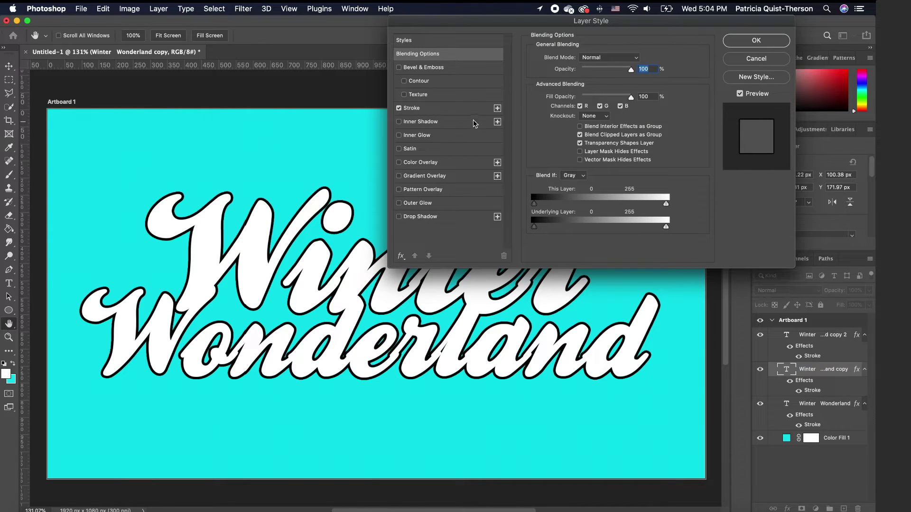
{"action": "left_click", "coordinate": [446, 109]}
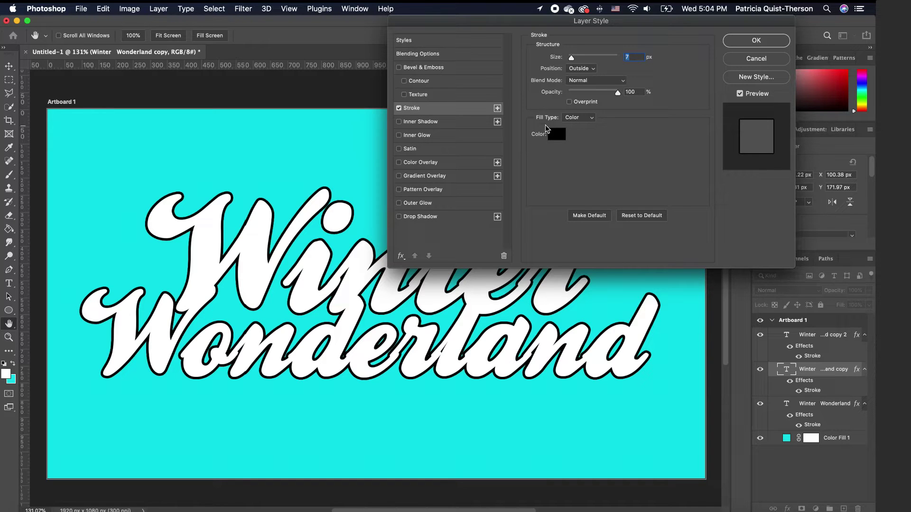
{"action": "left_click", "coordinate": [554, 135]}
{"action": "left_click", "coordinate": [528, 222]}
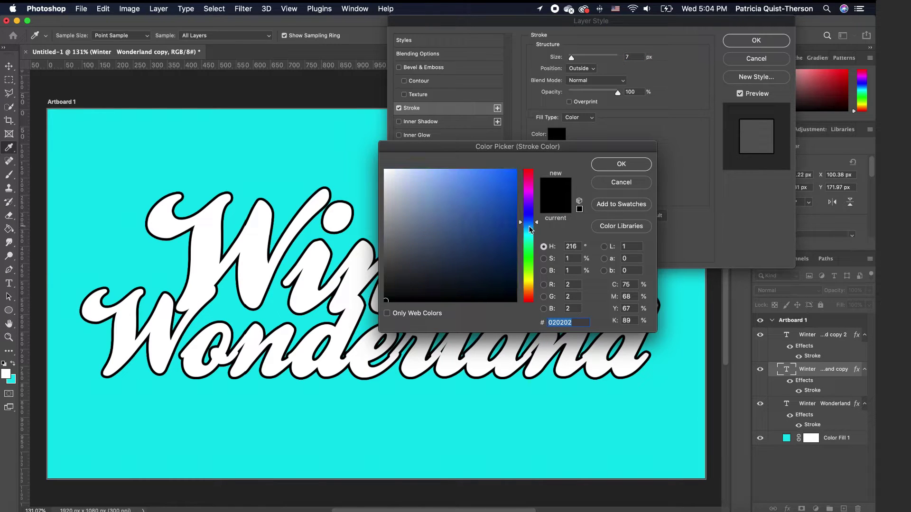
{"action": "left_click", "coordinate": [506, 202]}
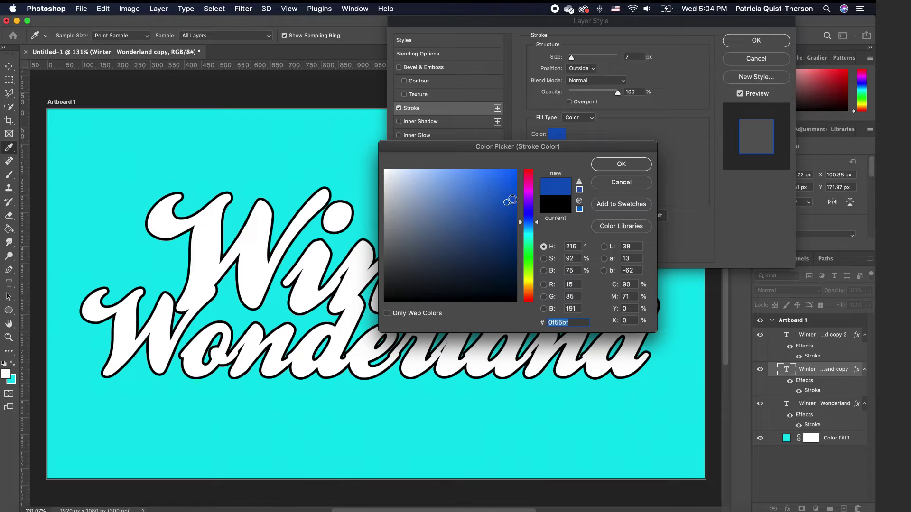
{"action": "left_click_drag", "start_coordinate": [530, 224], "coordinate": [530, 225]}
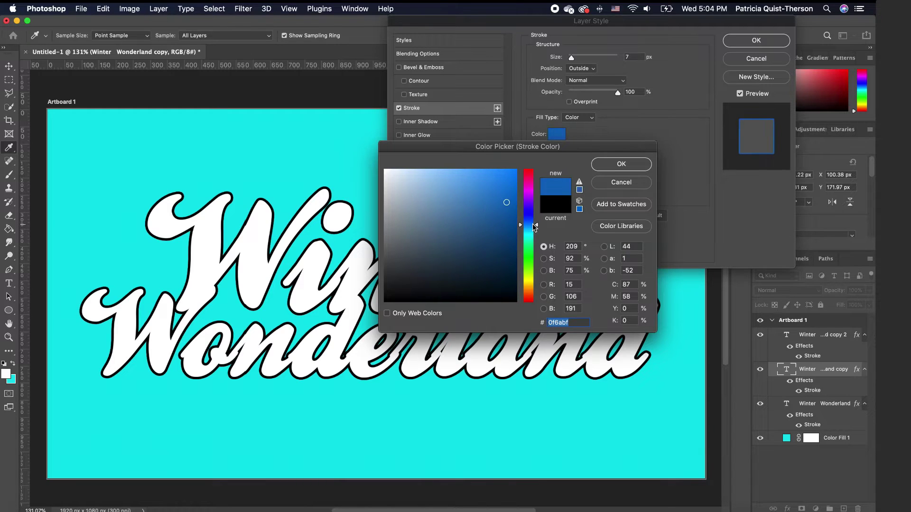
{"action": "left_click", "coordinate": [515, 174]}
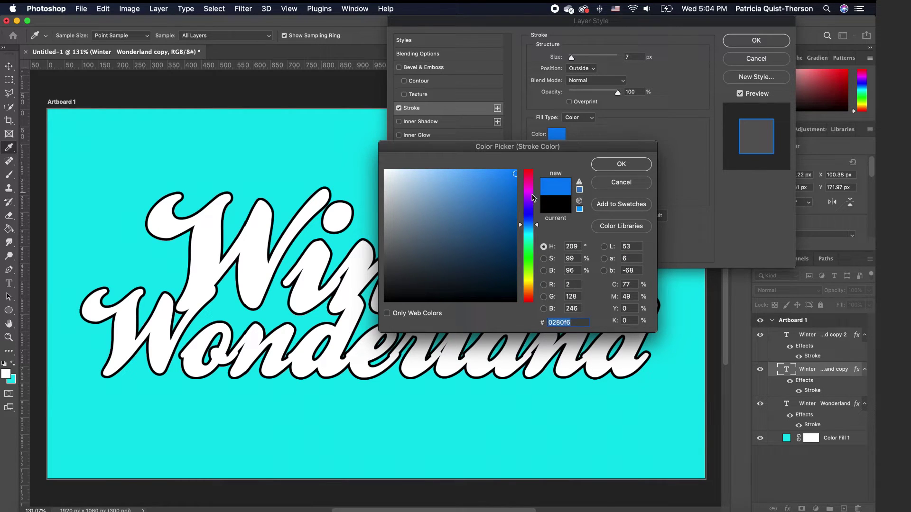
{"action": "left_click", "coordinate": [534, 223]}
{"action": "left_click_drag", "start_coordinate": [535, 224], "coordinate": [535, 226]}
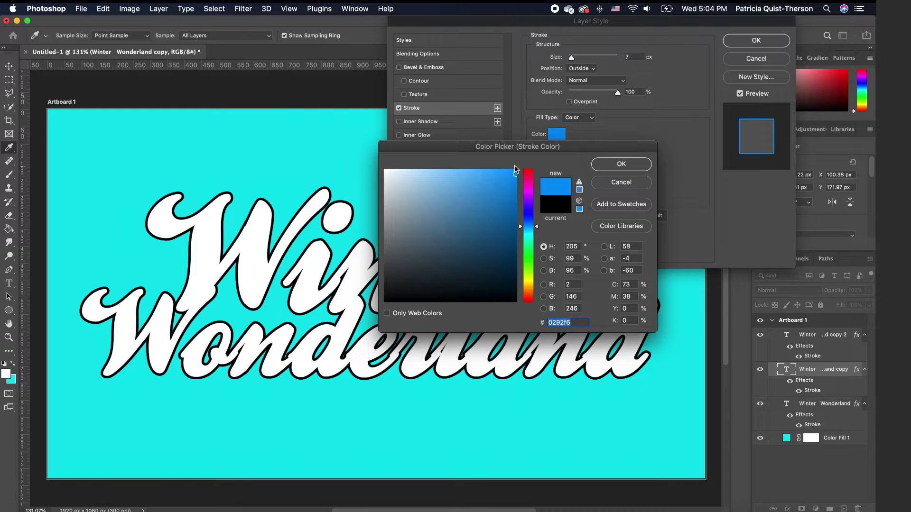
{"action": "left_click", "coordinate": [515, 172]}
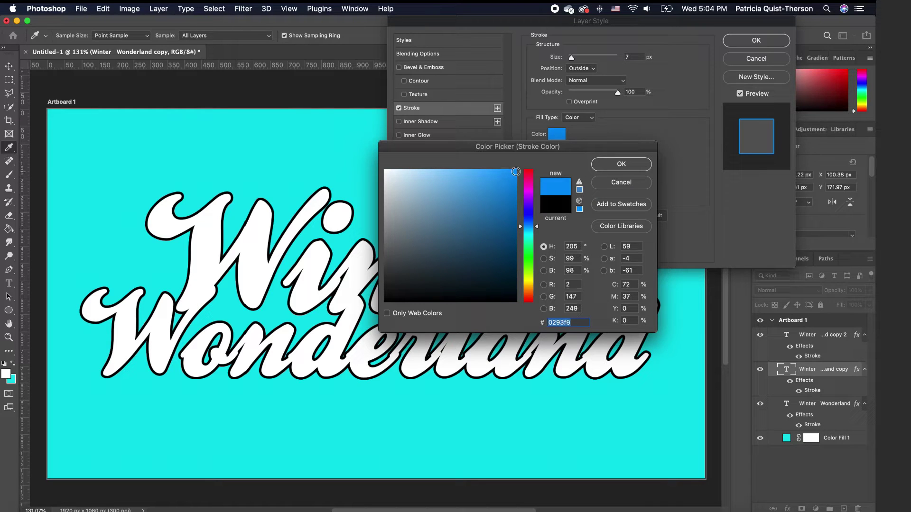
{"action": "left_click", "coordinate": [618, 165]}
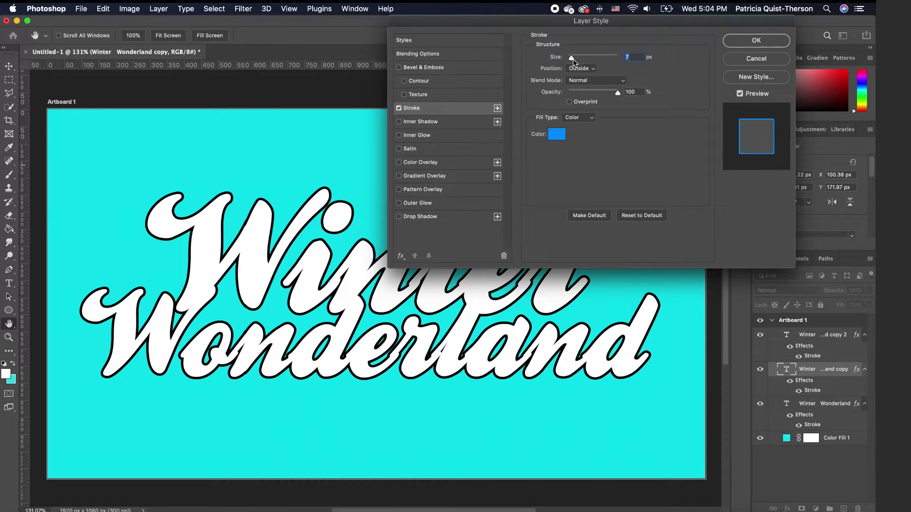
{"action": "left_click_drag", "start_coordinate": [572, 59], "coordinate": [573, 58]}
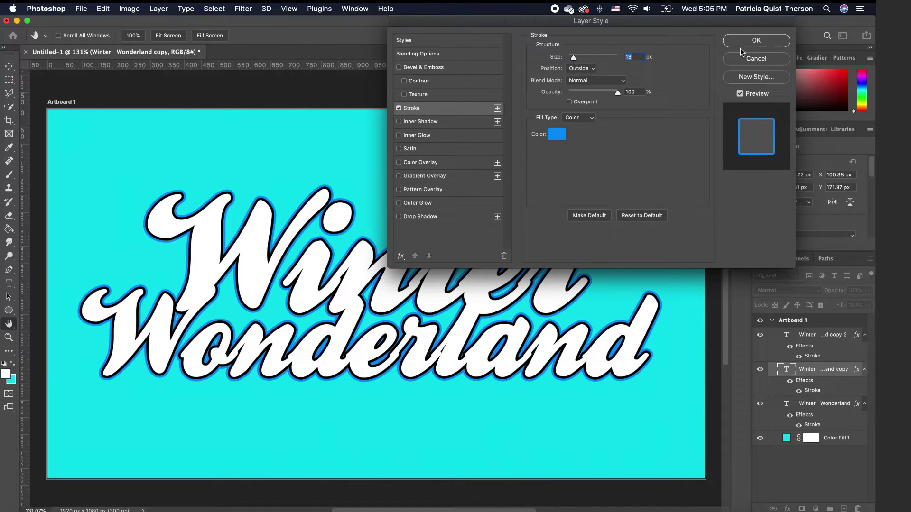
{"action": "left_click", "coordinate": [757, 41]}
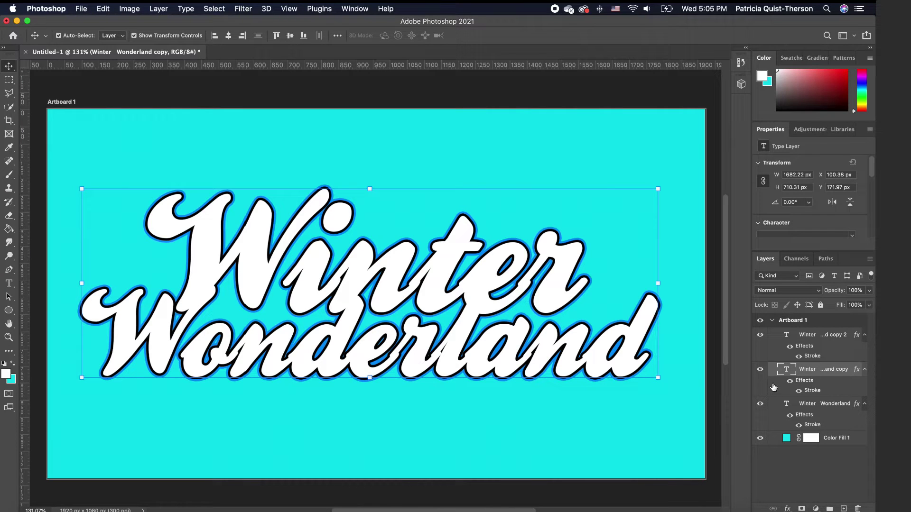
Step: Nudge the blue-stroked text copy about 5 px to the right of the original text
{"action": "key", "text": "Right"}
{"action": "key", "text": "Right"}
{"action": "key", "text": "Right"}
{"action": "key", "text": "Right"}
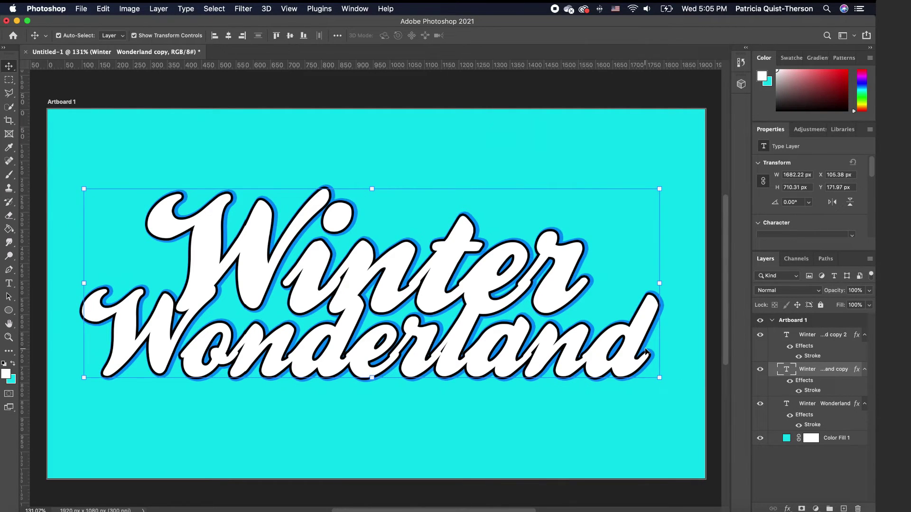
Step: Nudge the blue-stroked Winter Wonderland text copy 4 px down
{"action": "key", "text": "Down"}
{"action": "key", "text": "Down"}
{"action": "key", "text": "Down"}
{"action": "key", "text": "Down"}
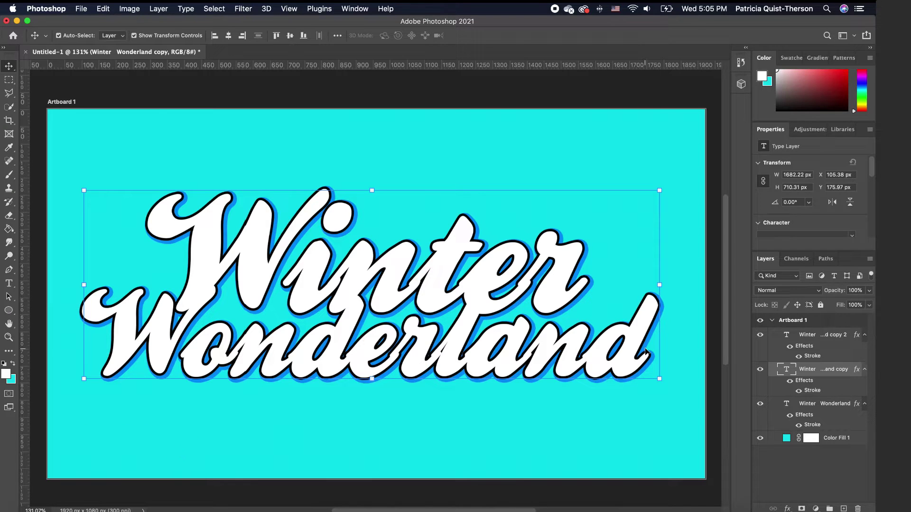
Step: Increase the black outside stroke of the bottommost Winter Wonderland text layer to 21 px
{"action": "left_click", "coordinate": [823, 403]}
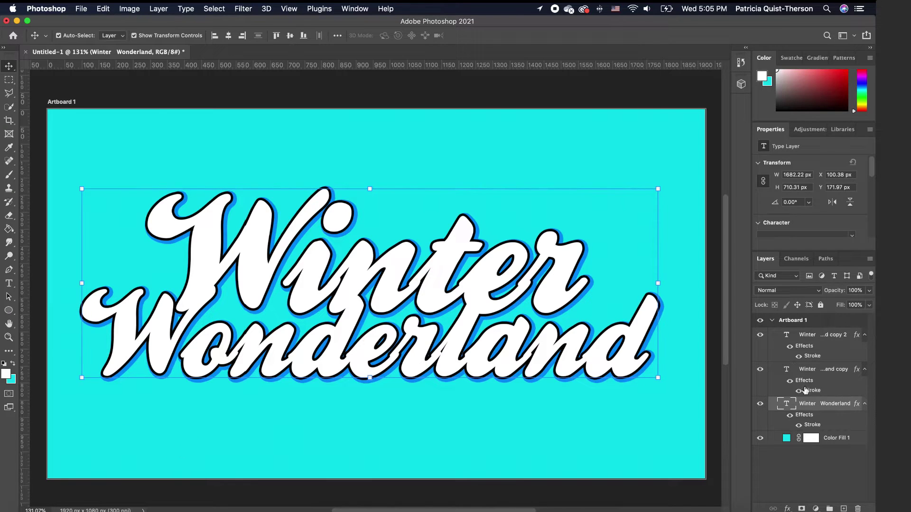
{"action": "double_click", "coordinate": [835, 404]}
{"action": "double_click", "coordinate": [857, 403]}
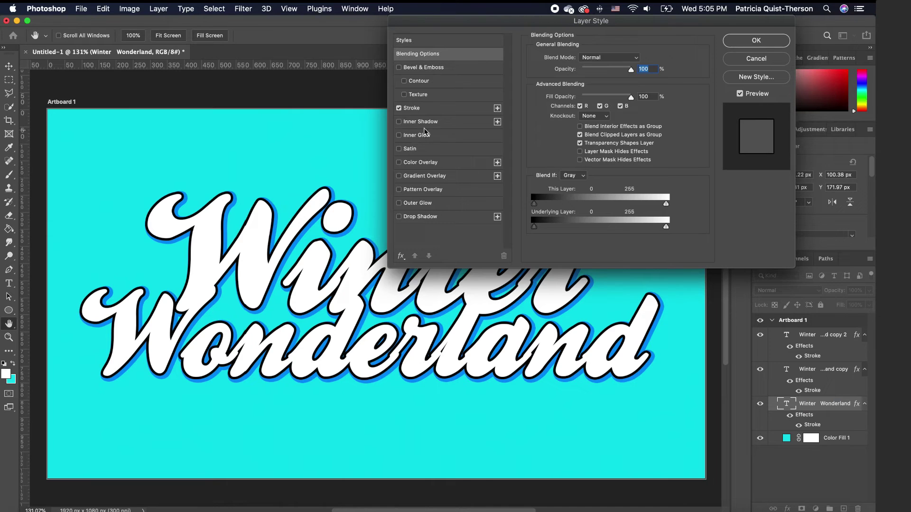
{"action": "left_click", "coordinate": [438, 108]}
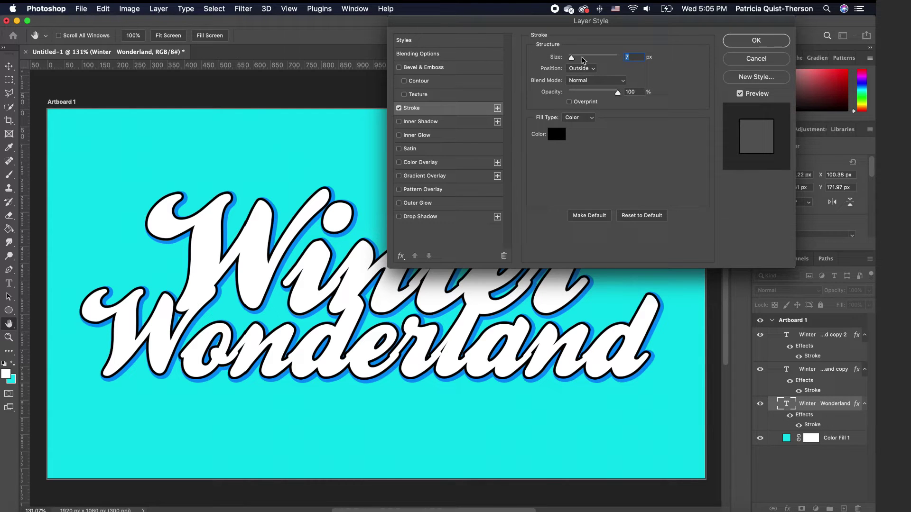
{"action": "left_click_drag", "start_coordinate": [571, 57], "coordinate": [575, 56]}
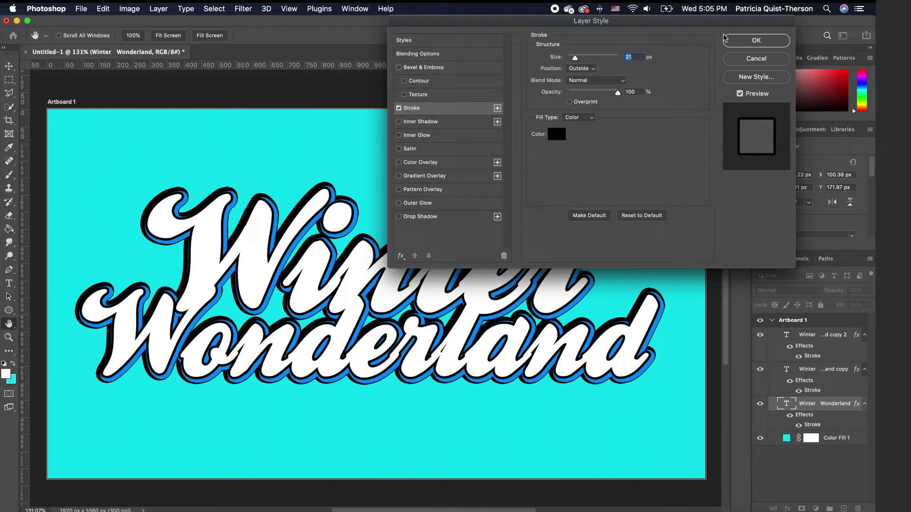
{"action": "left_click", "coordinate": [761, 45]}
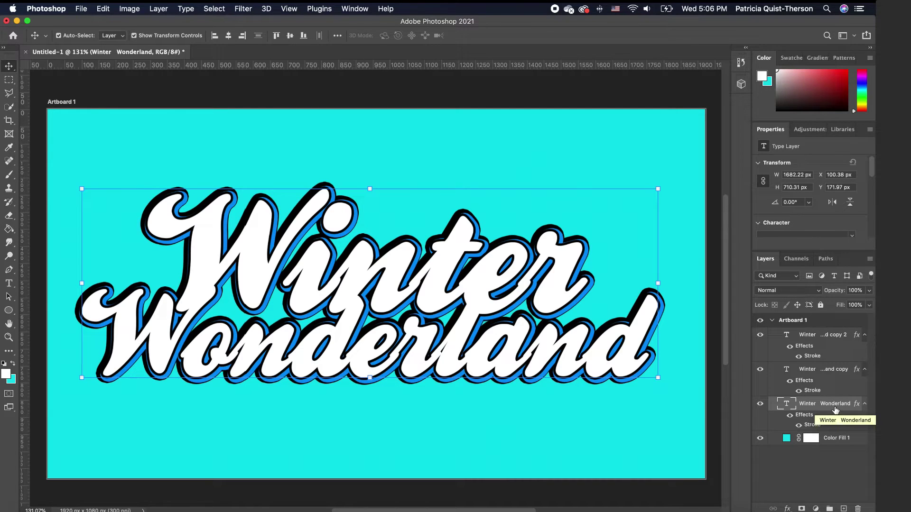
Step: Offset the bottommost Winter Wonderland text layer 9 px to the right and 9 px down
{"action": "key", "text": "Right"}
{"action": "key", "text": "Right"}
{"action": "key", "text": "Right"}
{"action": "key", "text": "Right"}
{"action": "key", "text": "Right"}
{"action": "key", "text": "Right"}
{"action": "key", "text": "Down"}
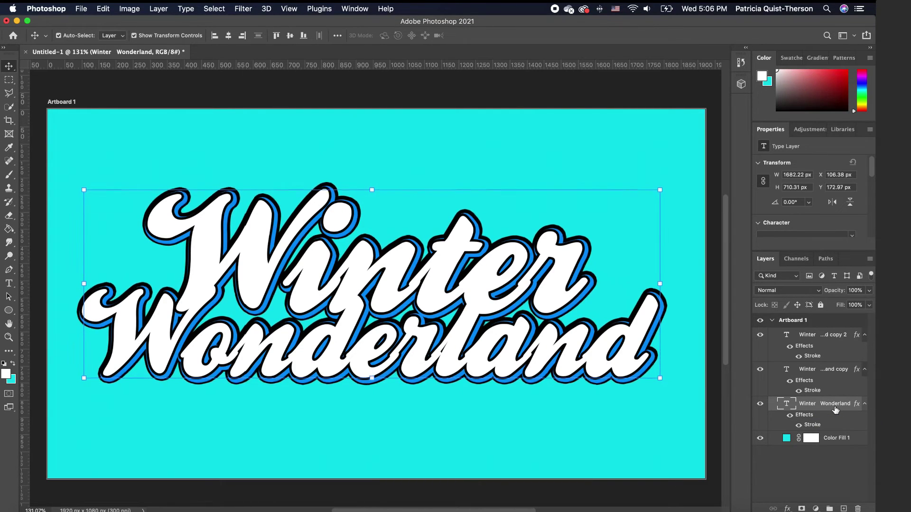
{"action": "key", "text": "Down"}
{"action": "key", "text": "Down"}
{"action": "key", "text": "Down"}
{"action": "key", "text": "Down"}
{"action": "key", "text": "Down"}
{"action": "key", "text": "Down"}
{"action": "key", "text": "Down"}
{"action": "key", "text": "Down"}
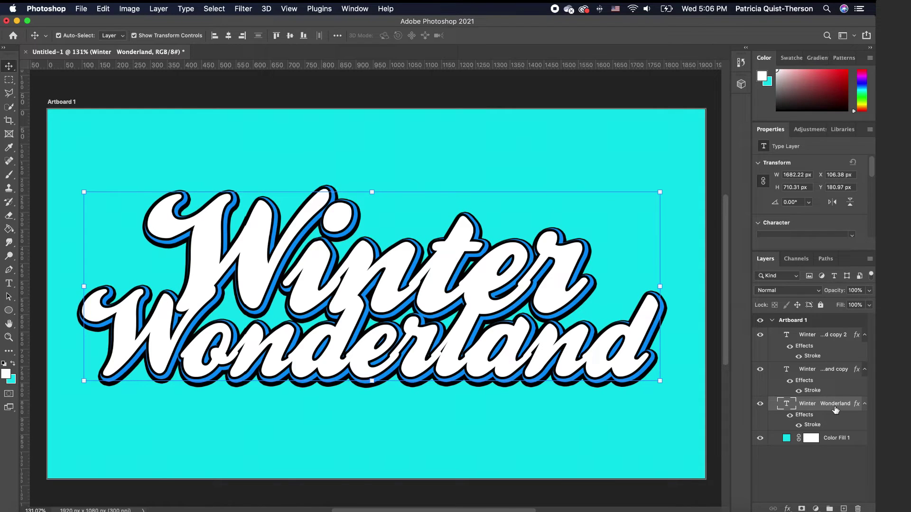
{"action": "key", "text": "Right"}
{"action": "key", "text": "Right"}
{"action": "key", "text": "Right"}
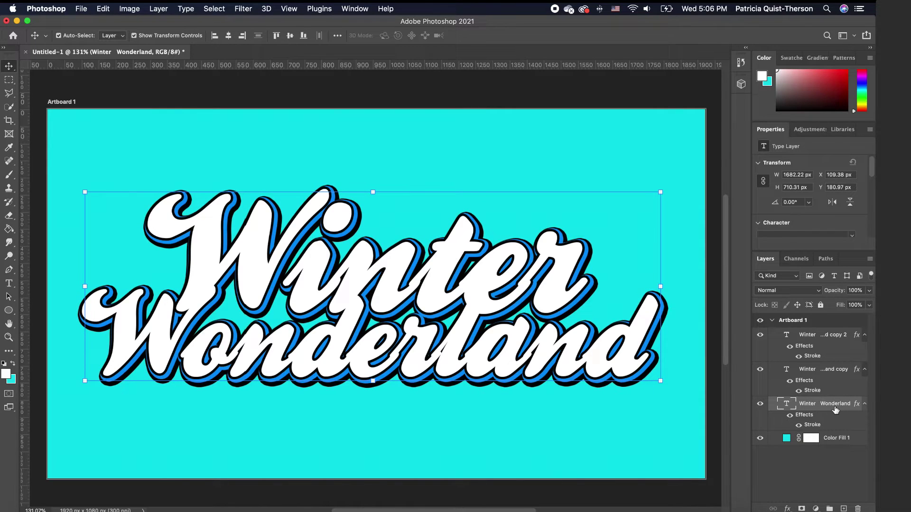
Step: Enable a Gradient Overlay effect on the topmost Winter Wonderland text copy and show its settings
{"action": "key", "text": "alt+]"}
{"action": "key", "text": "alt+]"}
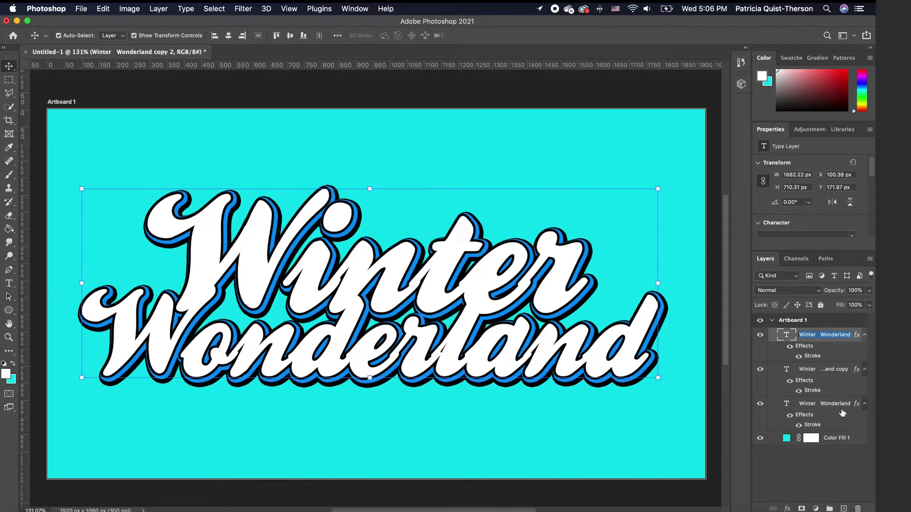
{"action": "left_click", "coordinate": [844, 404]}
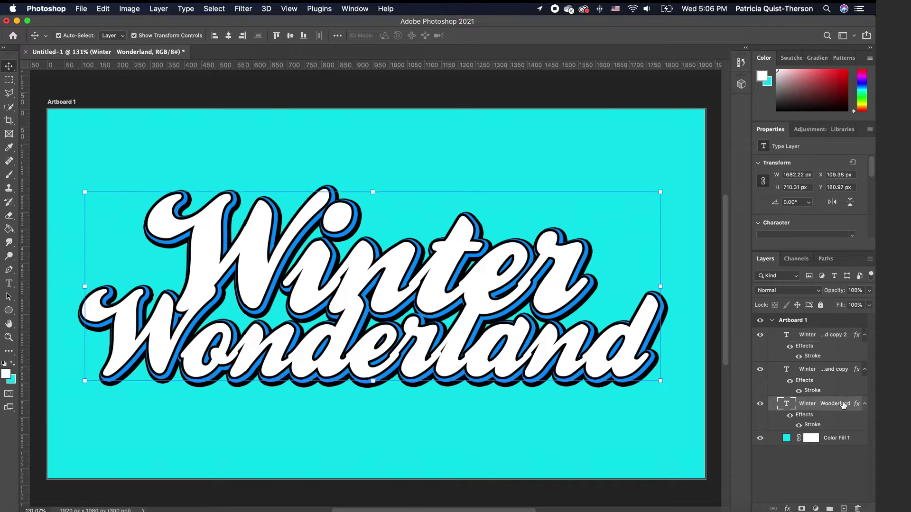
{"action": "left_click", "coordinate": [838, 336]}
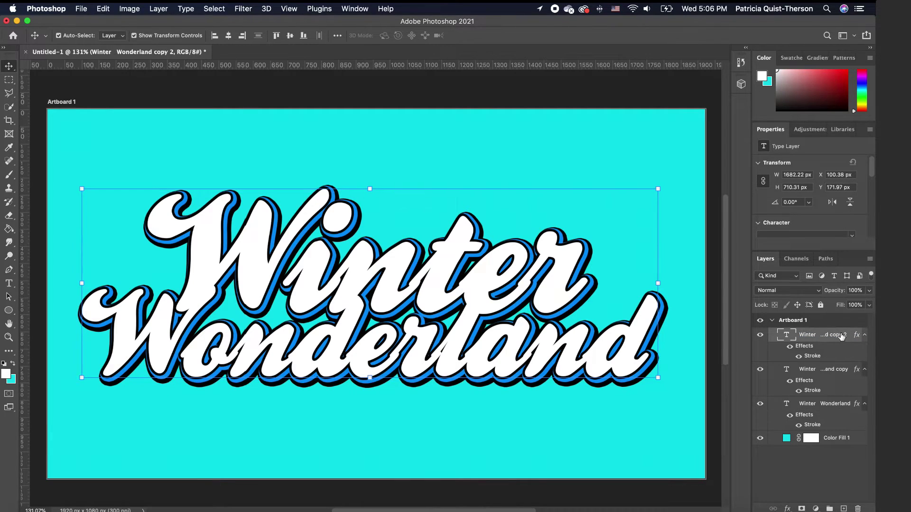
{"action": "double_click", "coordinate": [849, 334]}
{"action": "double_click", "coordinate": [855, 335]}
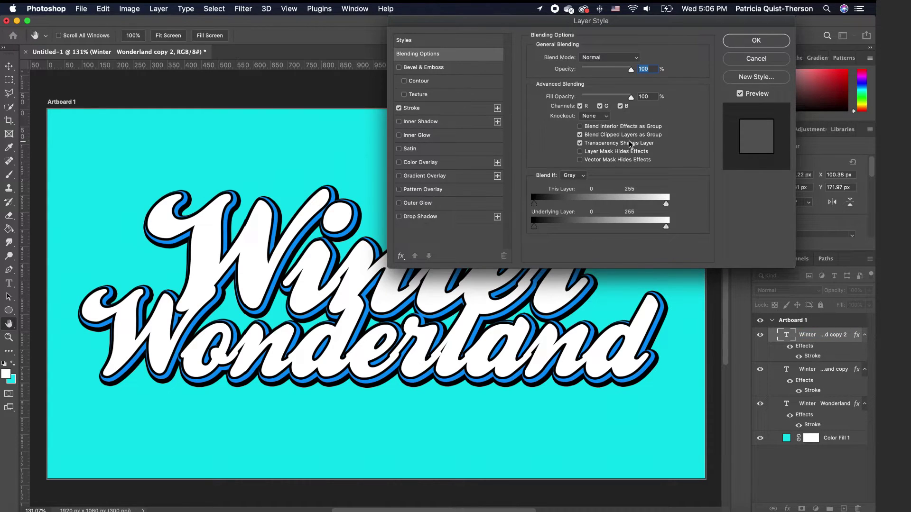
{"action": "left_click", "coordinate": [399, 176]}
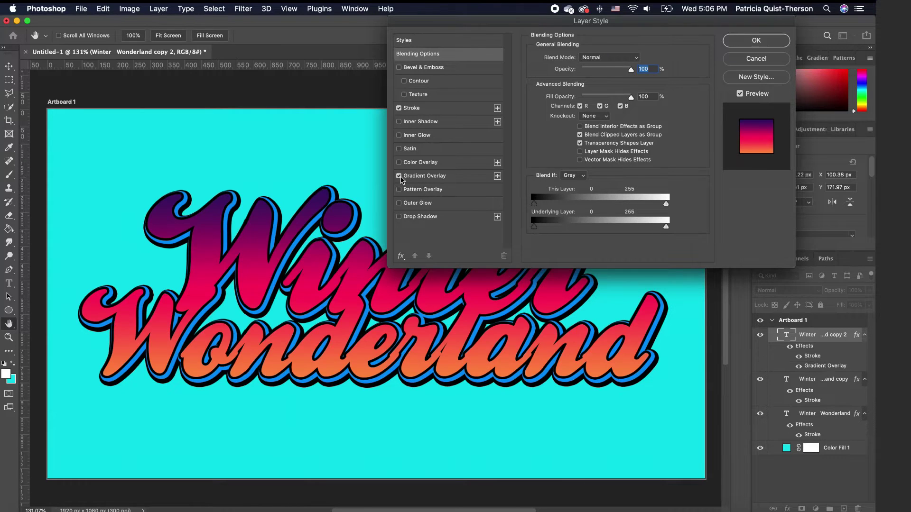
{"action": "left_click", "coordinate": [463, 176]}
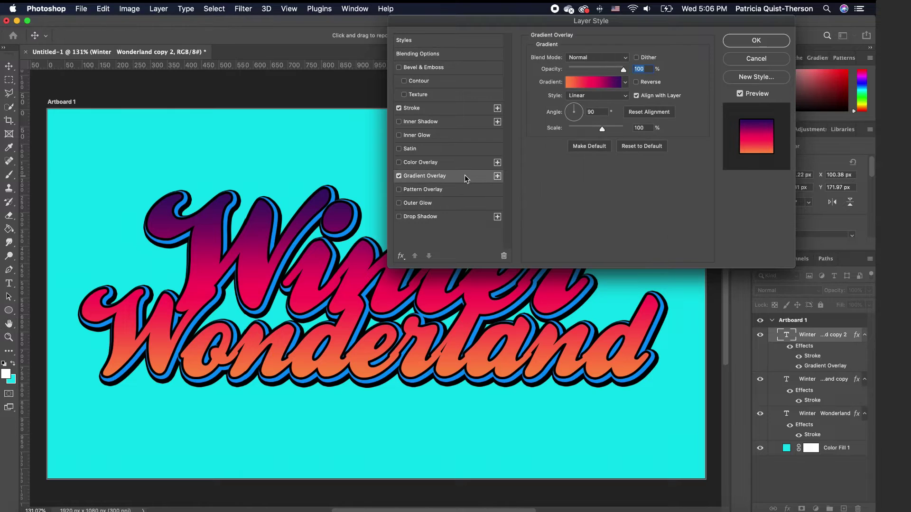
Step: Choose the Red_07 preset from the Reds gradients for the overlay and apply the layer style
{"action": "left_click", "coordinate": [600, 86]}
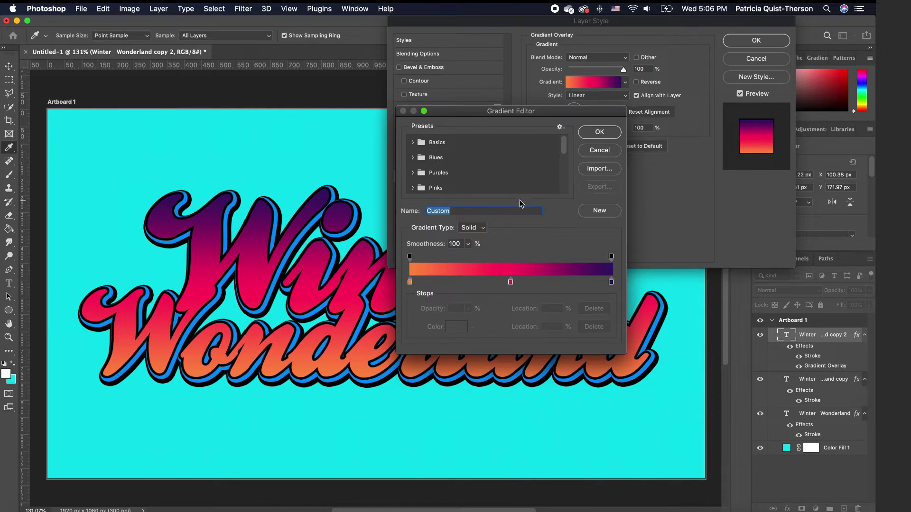
{"action": "scroll", "coordinate": [474, 165], "scroll_direction": "down", "scroll_amount": 1}
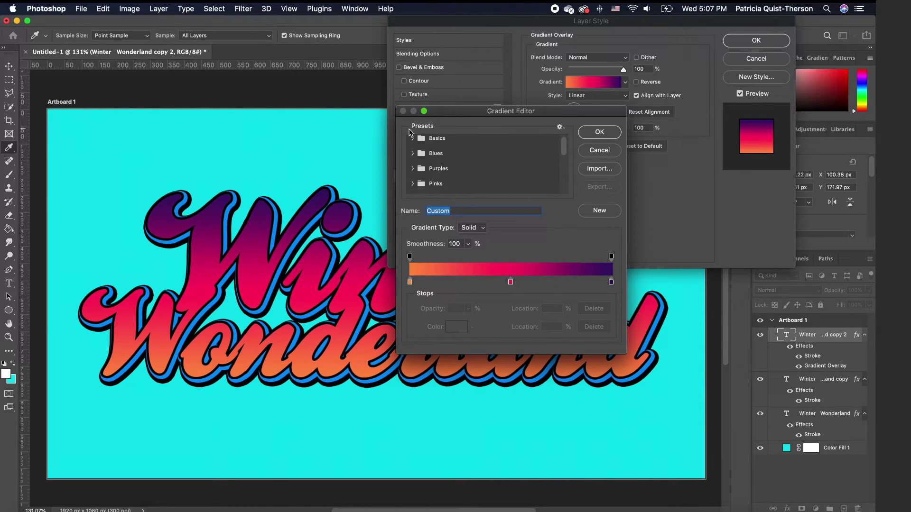
{"action": "scroll", "coordinate": [451, 177], "scroll_direction": "down", "scroll_amount": 3}
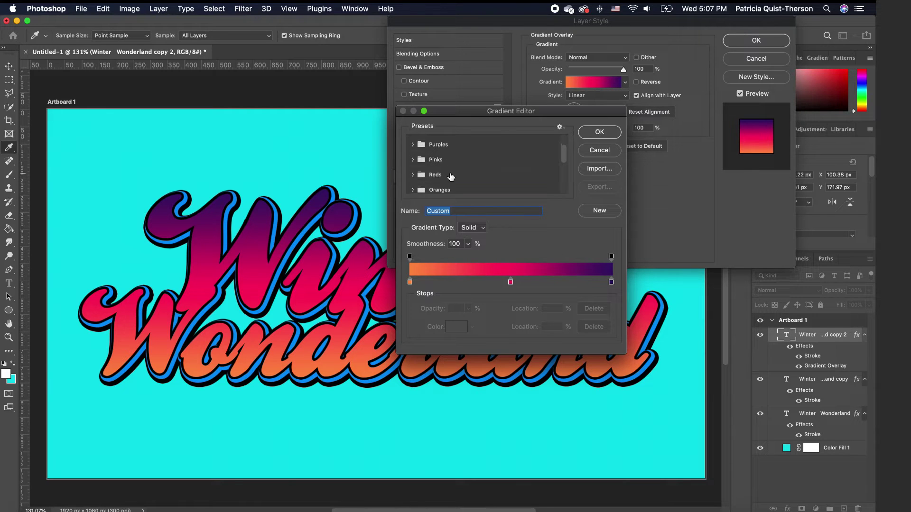
{"action": "left_click", "coordinate": [411, 175]}
{"action": "scroll", "coordinate": [475, 171], "scroll_direction": "down", "scroll_amount": 1}
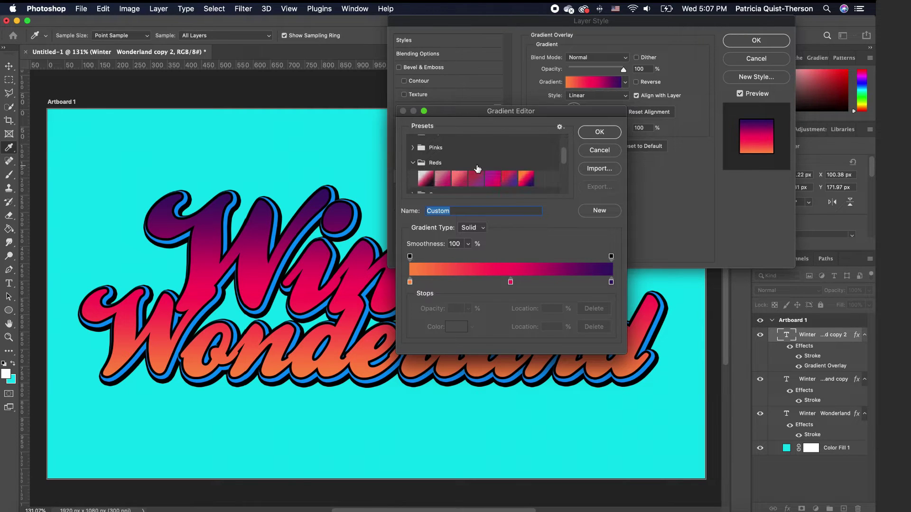
{"action": "left_click", "coordinate": [527, 182]}
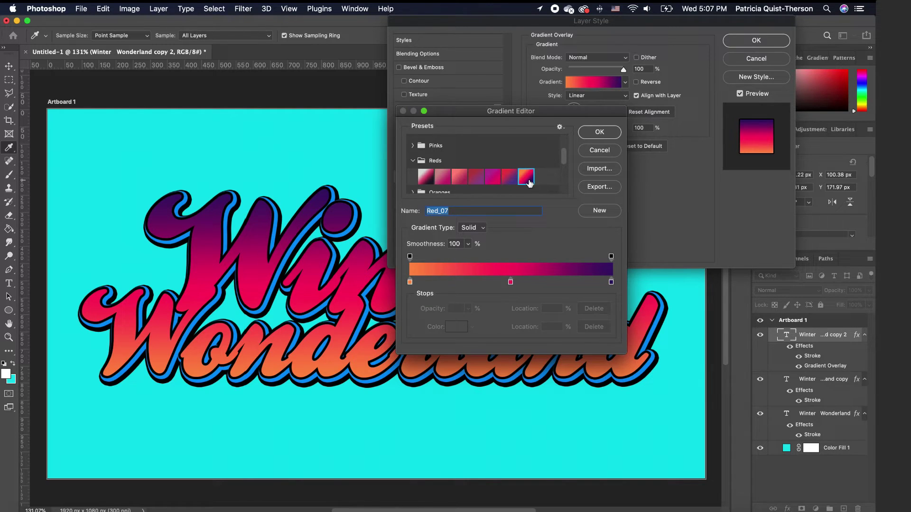
{"action": "left_click", "coordinate": [599, 132]}
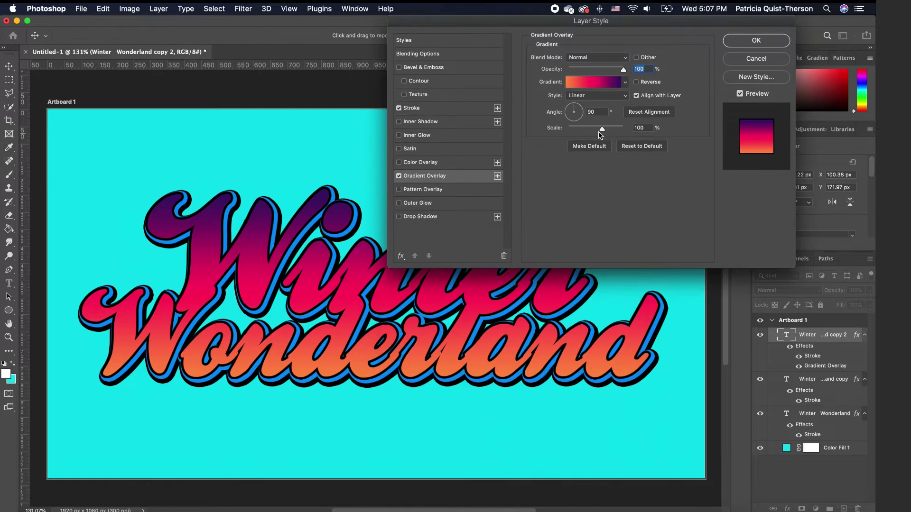
{"action": "left_click", "coordinate": [756, 41]}
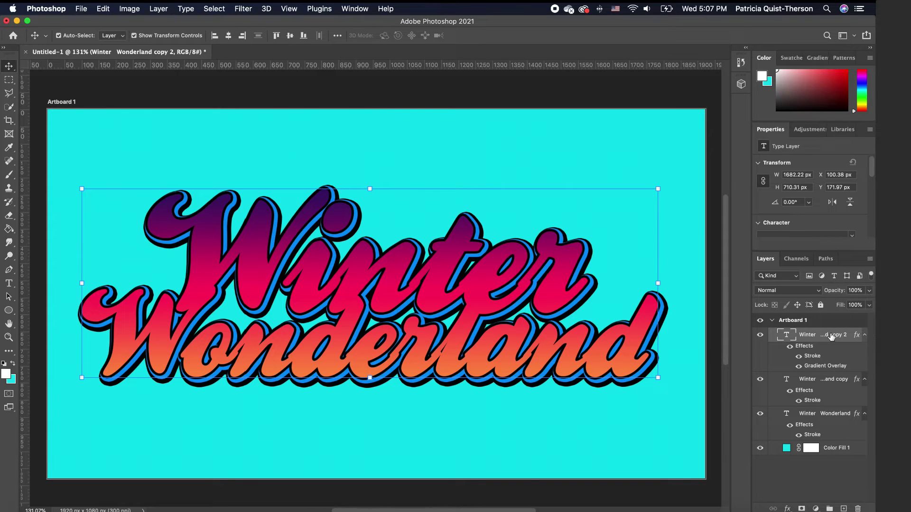
Step: Group the three Winter Wonderland text layers and enable an outside stroke on the group
{"action": "left_click", "coordinate": [830, 415], "text": "shift"}
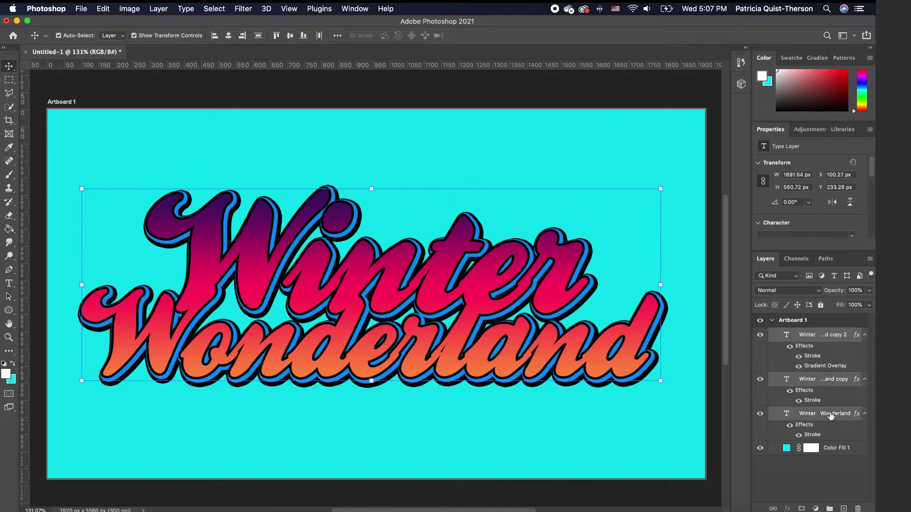
{"action": "left_click", "coordinate": [829, 508]}
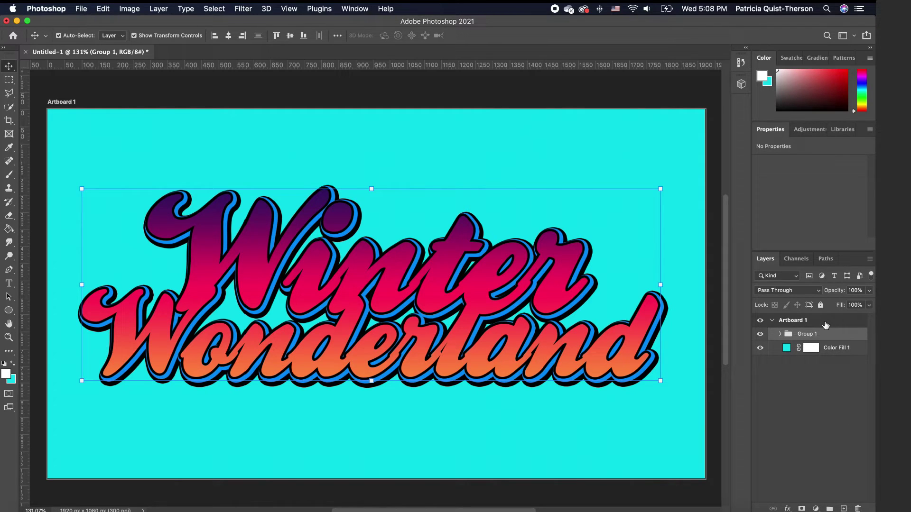
{"action": "double_click", "coordinate": [862, 333]}
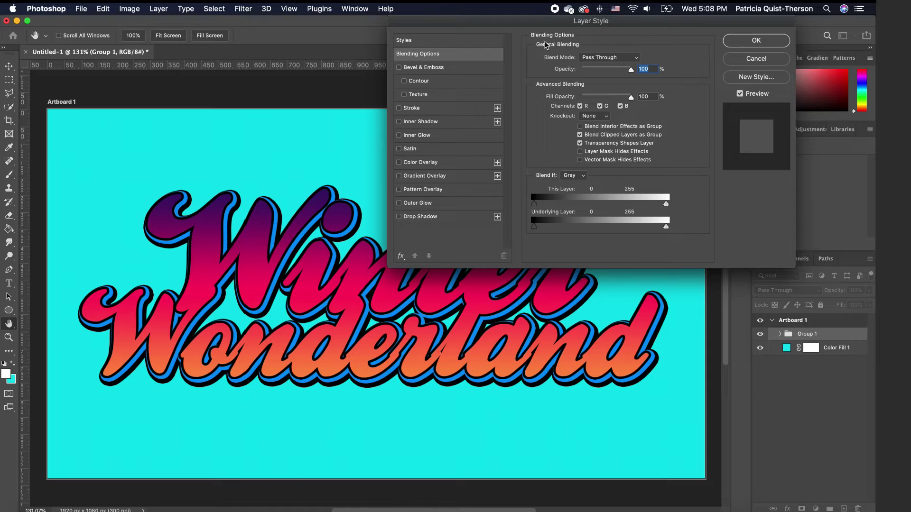
{"action": "left_click", "coordinate": [398, 108]}
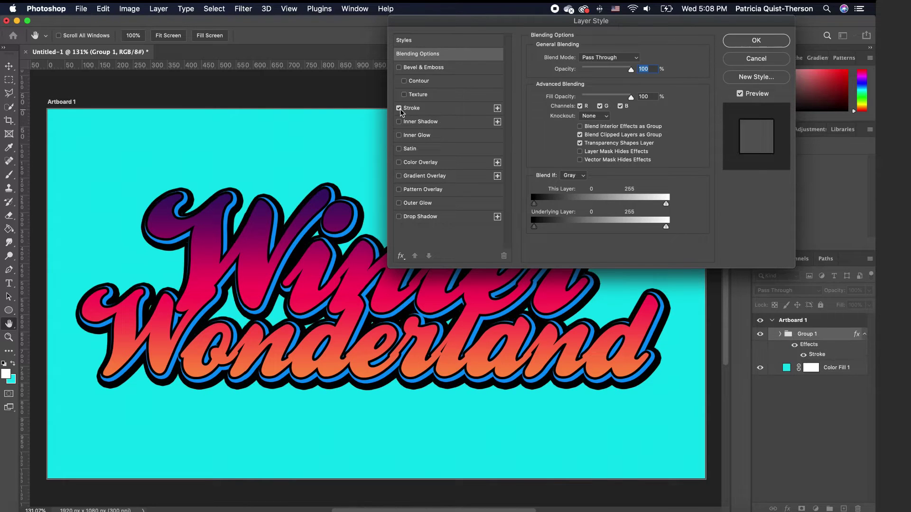
{"action": "left_click", "coordinate": [469, 109]}
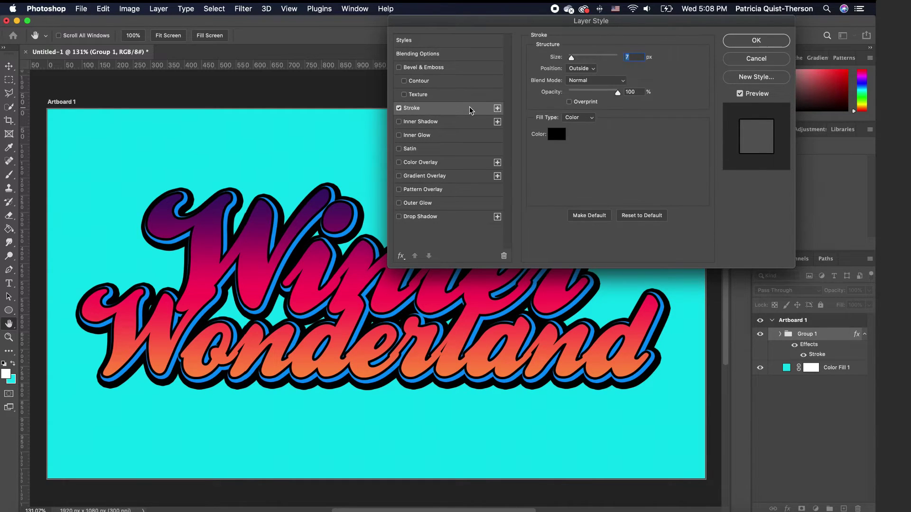
Step: Change the group's stroke colour to near-white #fcfcfb, make the stroke slightly thicker, and apply the layer style
{"action": "left_click", "coordinate": [556, 134]}
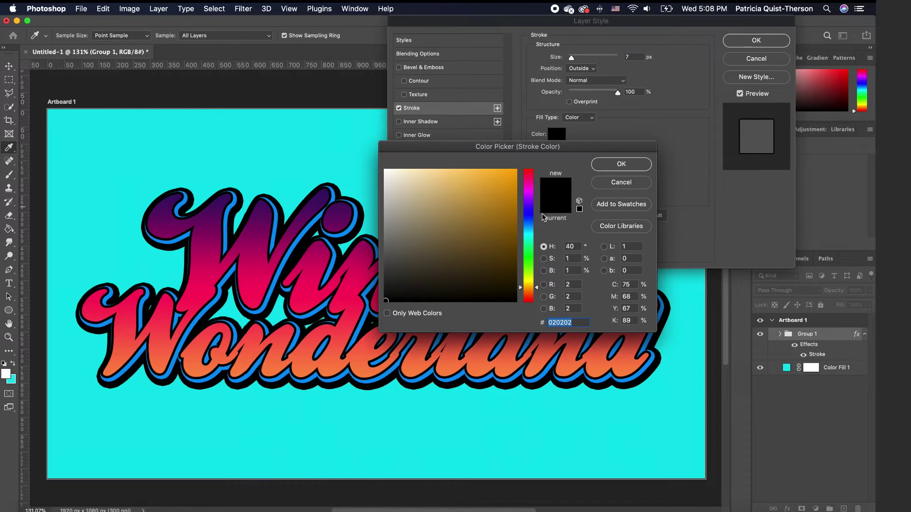
{"action": "left_click_drag", "start_coordinate": [385, 172], "coordinate": [385, 171]}
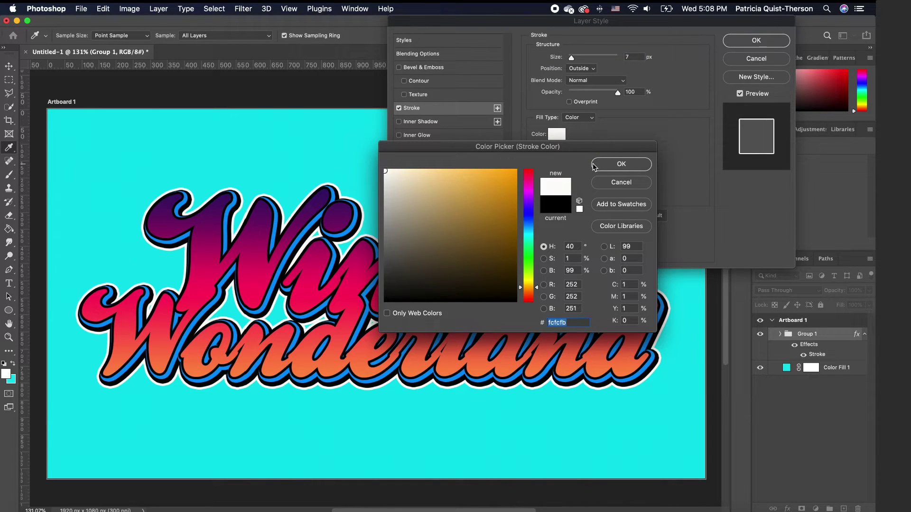
{"action": "left_click", "coordinate": [615, 166]}
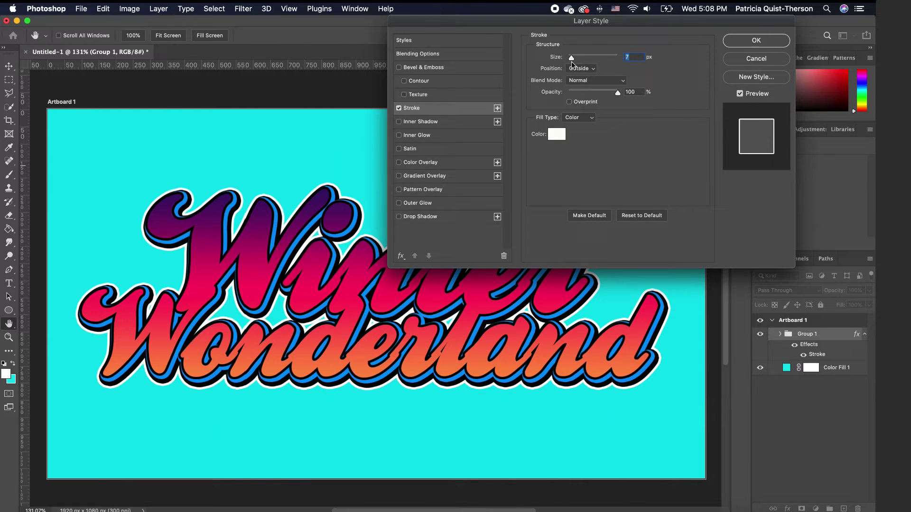
{"action": "left_click_drag", "start_coordinate": [571, 58], "coordinate": [573, 59]}
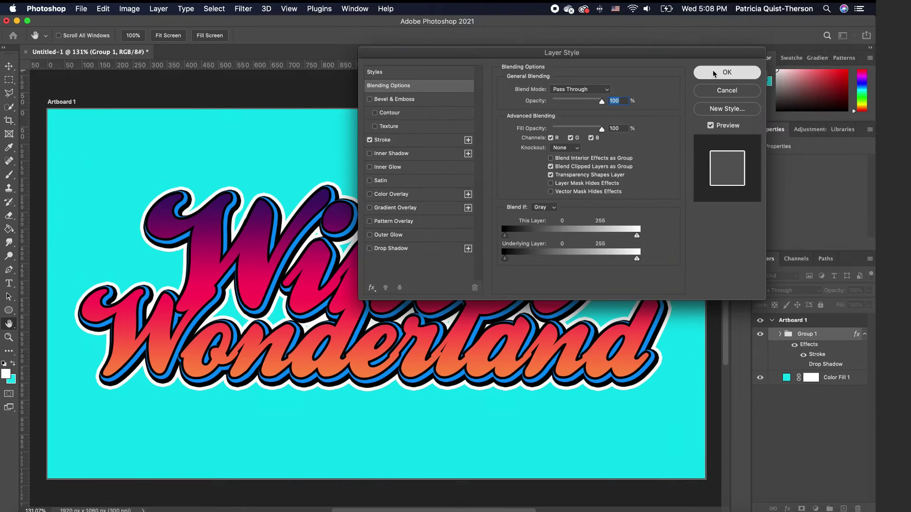
{"action": "left_click", "coordinate": [714, 74]}
Step: Place the snowflake-pngrepo-com.png image from the Winter Wonderland folder directly above the cyan background layer
{"action": "left_click", "coordinate": [609, 161]}
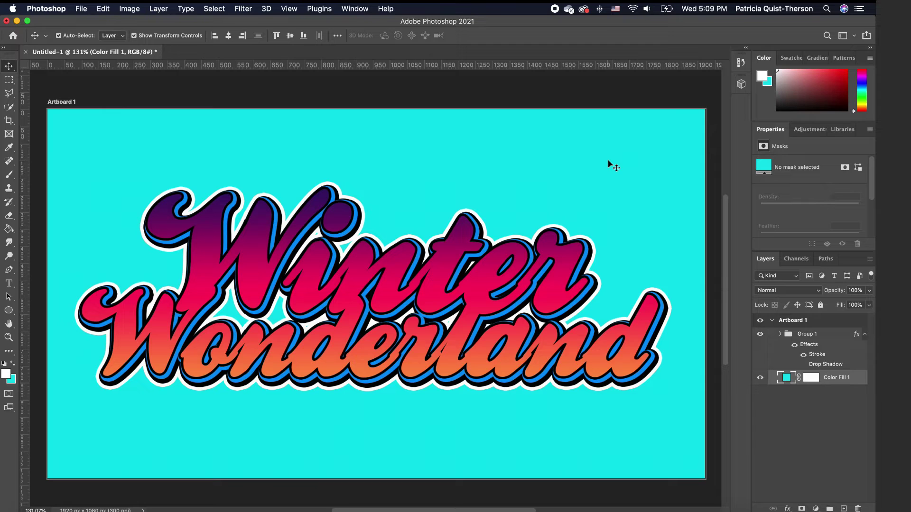
{"action": "left_click", "coordinate": [39, 511]}
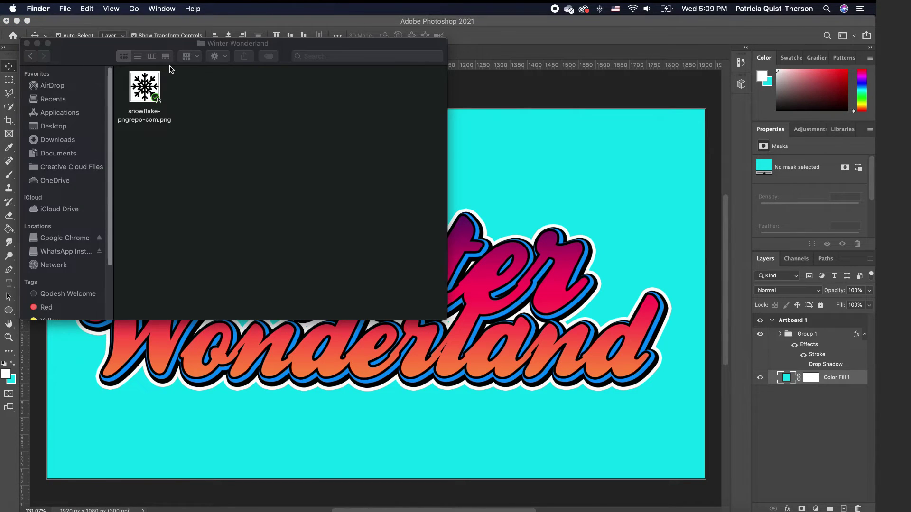
{"action": "left_click", "coordinate": [147, 92]}
{"action": "left_click_drag", "start_coordinate": [148, 92], "coordinate": [560, 187]}
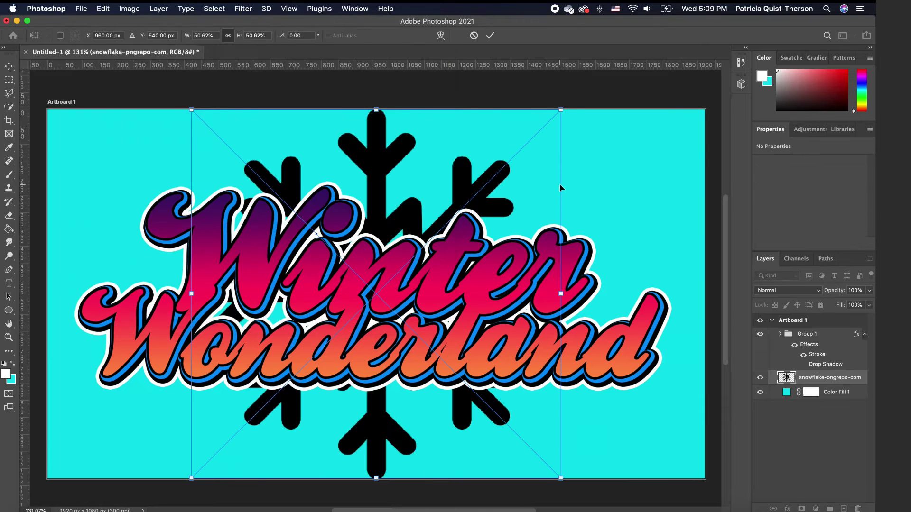
Step: Scale the placed snowflake to about 12.5% and position it in the artboard's upper-right area, above the end of "Winter"
{"action": "left_click_drag", "start_coordinate": [561, 109], "coordinate": [286, 388]}
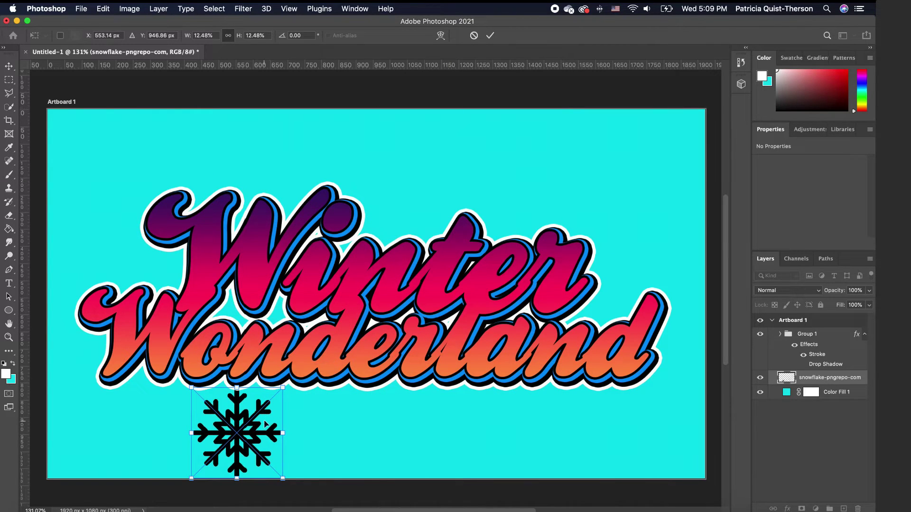
{"action": "left_click_drag", "start_coordinate": [254, 438], "coordinate": [614, 180]}
{"action": "key", "text": "Return"}
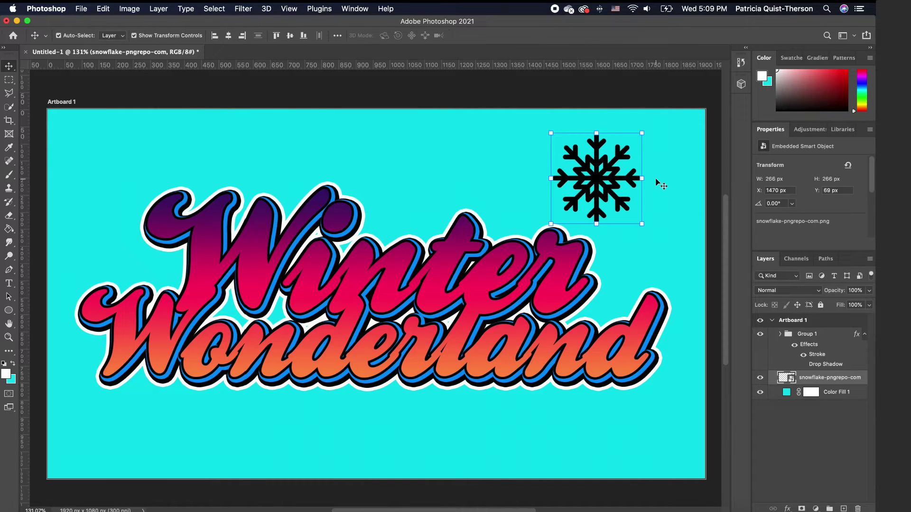
Step: Turn the black snowflake white with a Hue/Saturation adjustment at +100 lightness
{"action": "left_click", "coordinate": [602, 165]}
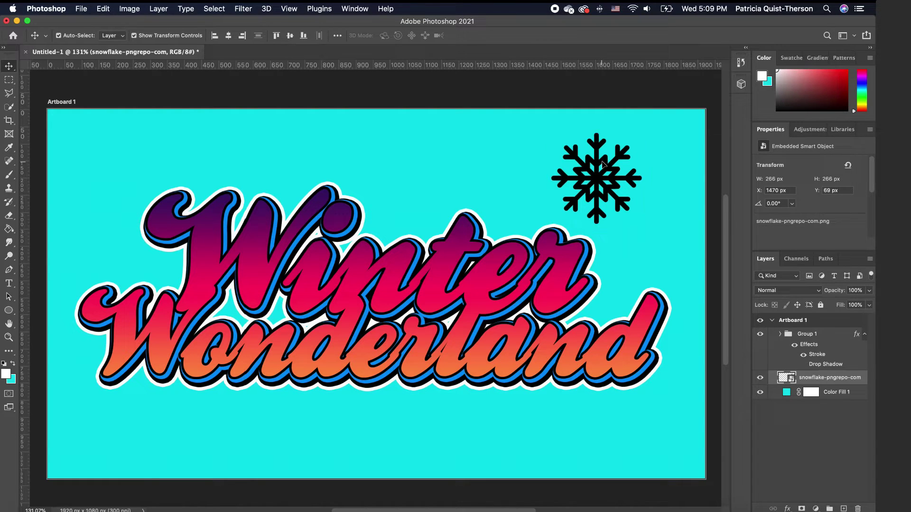
{"action": "left_click", "coordinate": [129, 10]}
{"action": "mouse_move", "coordinate": [144, 40]}
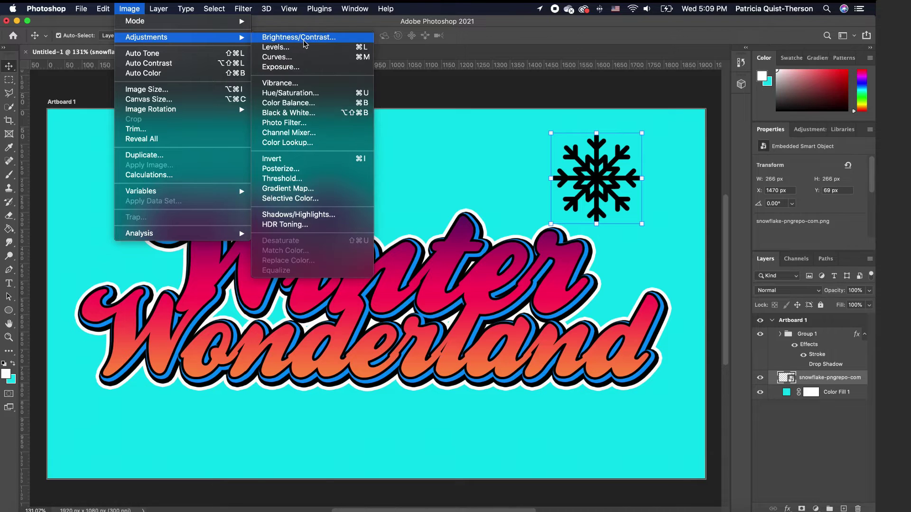
{"action": "left_click", "coordinate": [304, 94]}
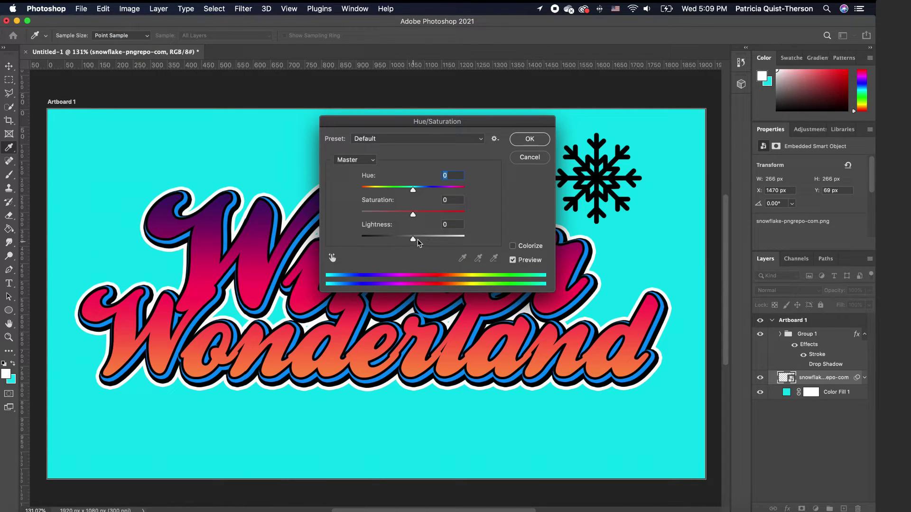
{"action": "left_click_drag", "start_coordinate": [412, 239], "coordinate": [471, 240]}
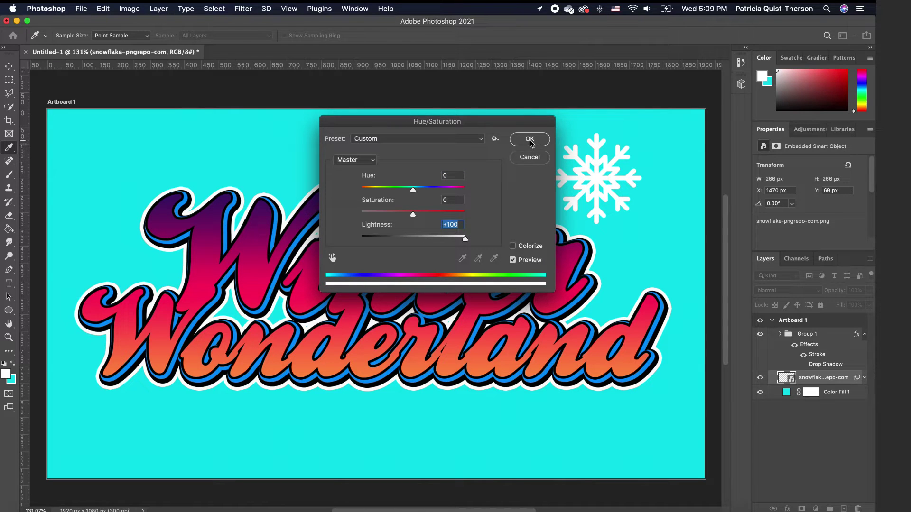
{"action": "left_click", "coordinate": [528, 139]}
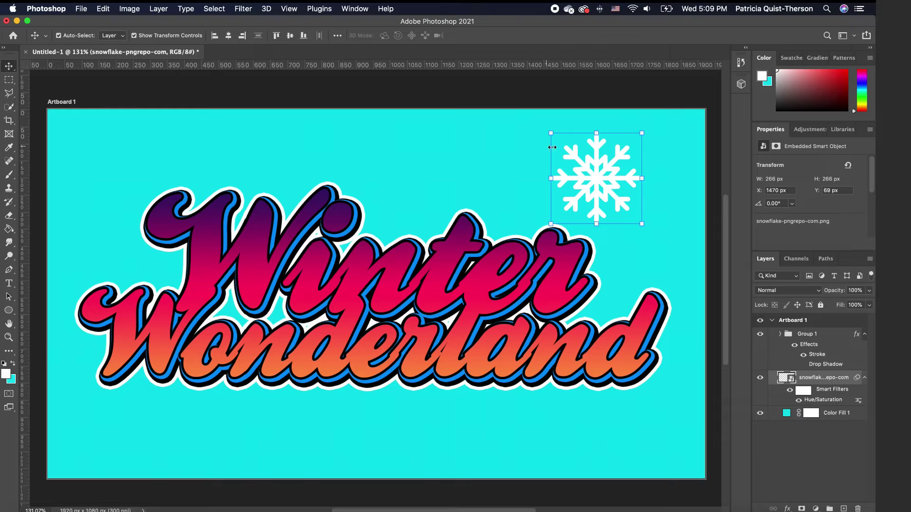
Step: Shift the white snowflake to about X 1517, Y 60 px, and place a duplicate below the start of "Wonderland"
{"action": "left_click_drag", "start_coordinate": [597, 178], "coordinate": [613, 175]}
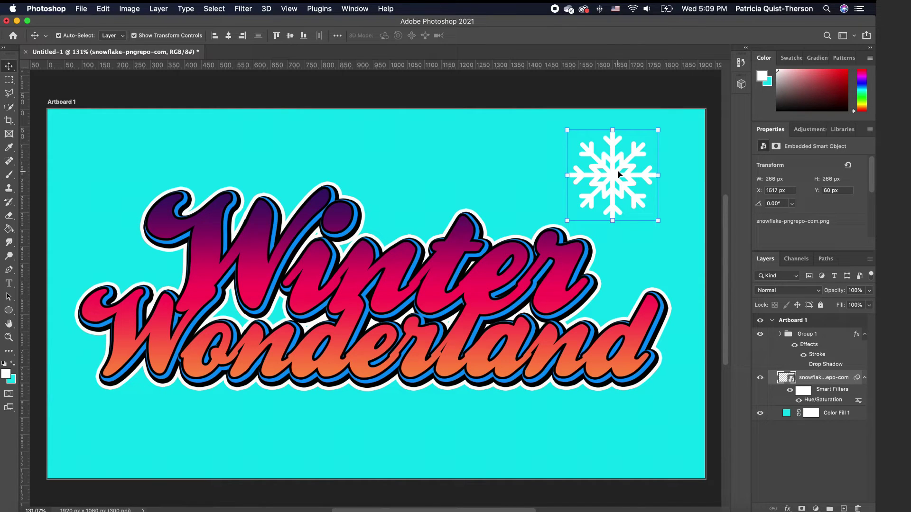
{"action": "key", "text": "super+j"}
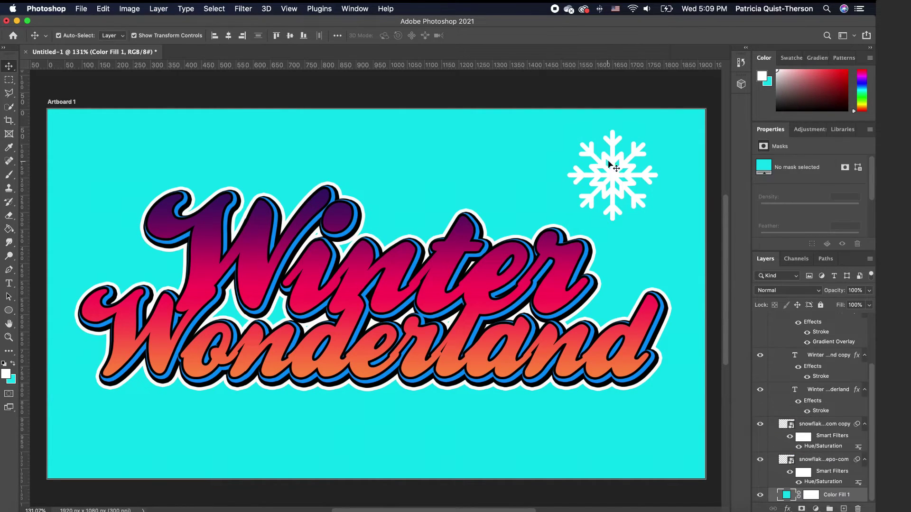
{"action": "left_click_drag", "start_coordinate": [614, 137], "coordinate": [603, 144]}
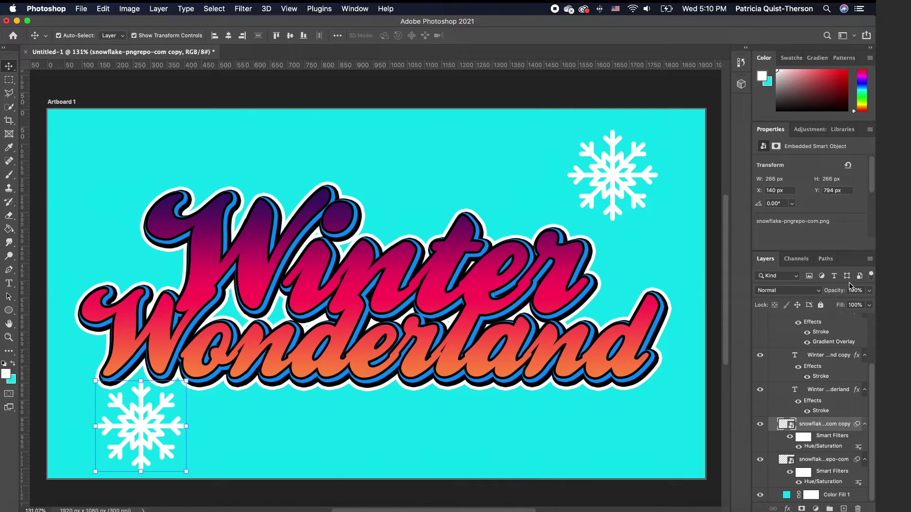
Step: Lower the duplicate snowflake's opacity to 68% and scale it down to about 179 px wide
{"action": "left_click", "coordinate": [869, 291]}
{"action": "left_click_drag", "start_coordinate": [852, 304], "coordinate": [851, 304]}
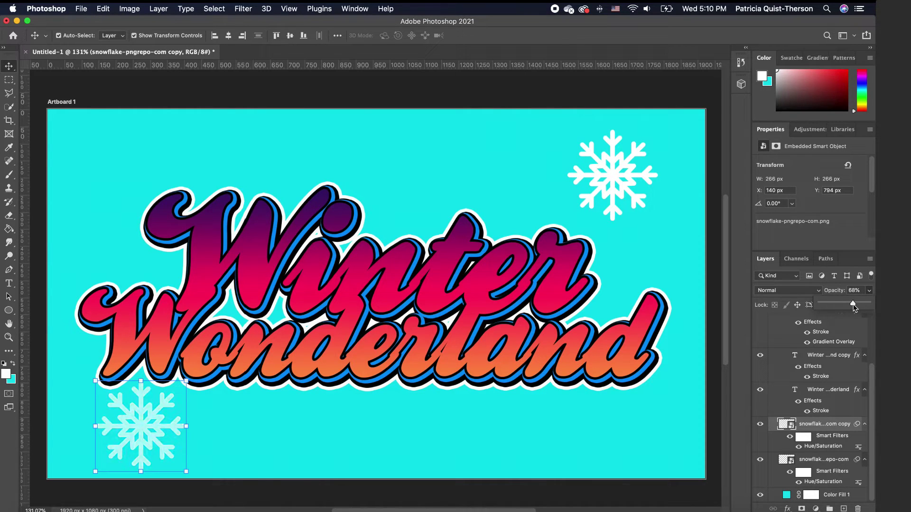
{"action": "left_click", "coordinate": [184, 383]}
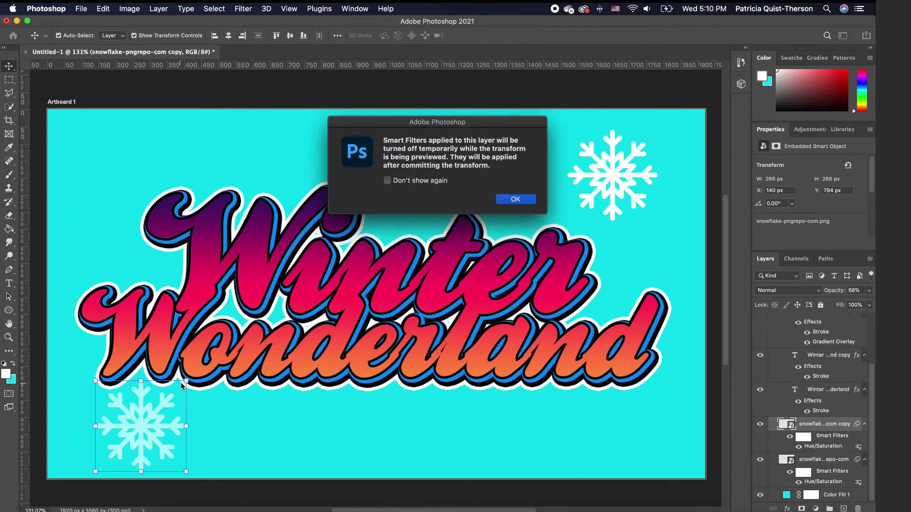
{"action": "left_click", "coordinate": [523, 200]}
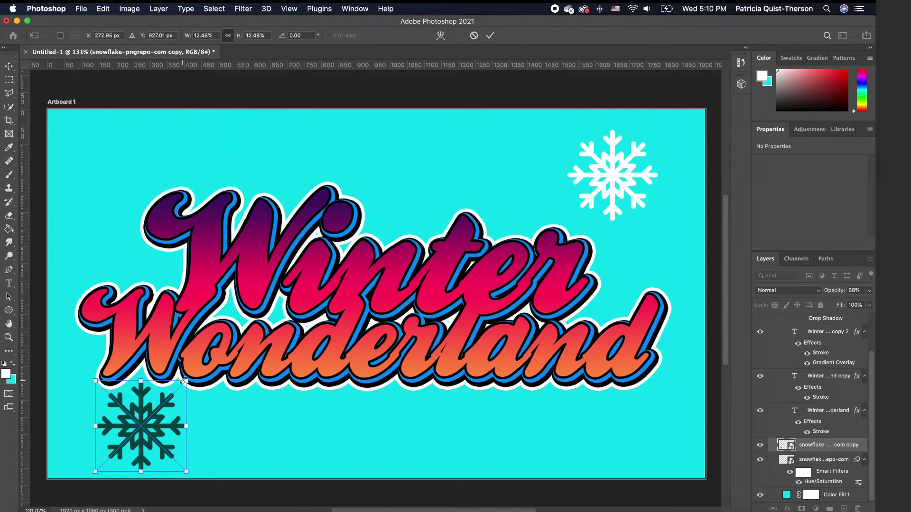
{"action": "left_click_drag", "start_coordinate": [184, 380], "coordinate": [149, 426]}
{"action": "key", "text": "Return"}
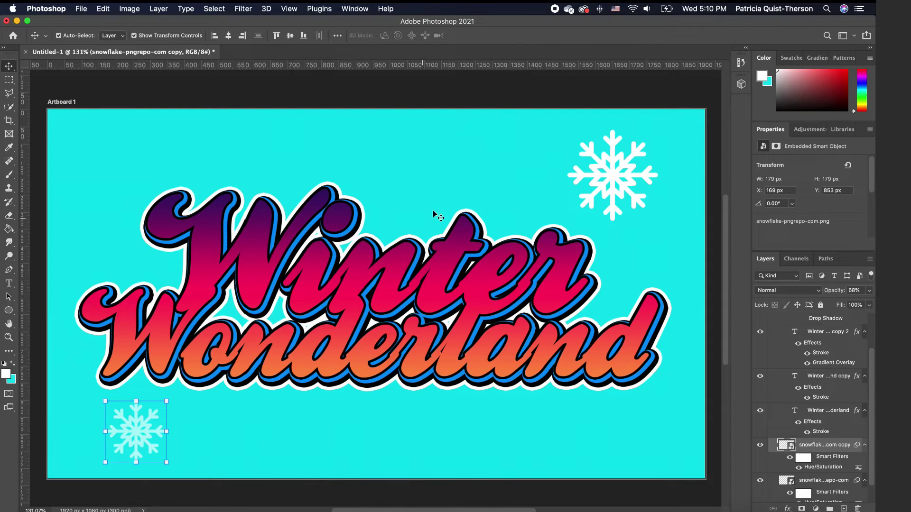
Step: Duplicate the large upper-right snowflake, move the copy above the "W" of "Winter", and shrink it to about 195 px
{"action": "left_click", "coordinate": [611, 167]}
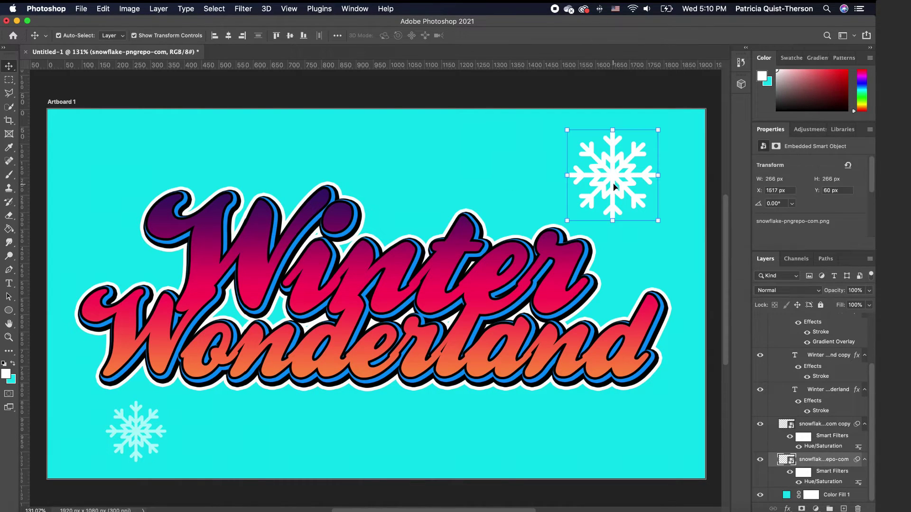
{"action": "key", "text": "super+j"}
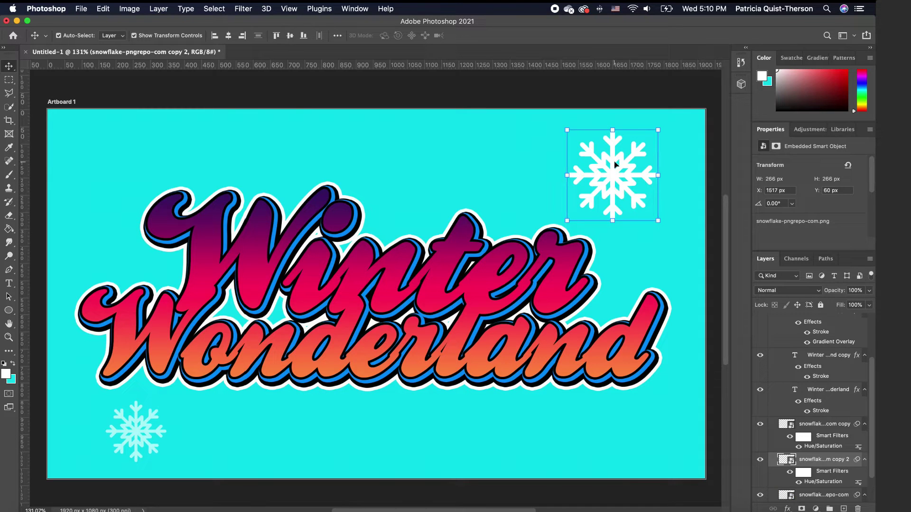
{"action": "left_click_drag", "start_coordinate": [615, 170], "coordinate": [285, 145]}
{"action": "left_click", "coordinate": [298, 106]}
{"action": "key", "text": "Return"}
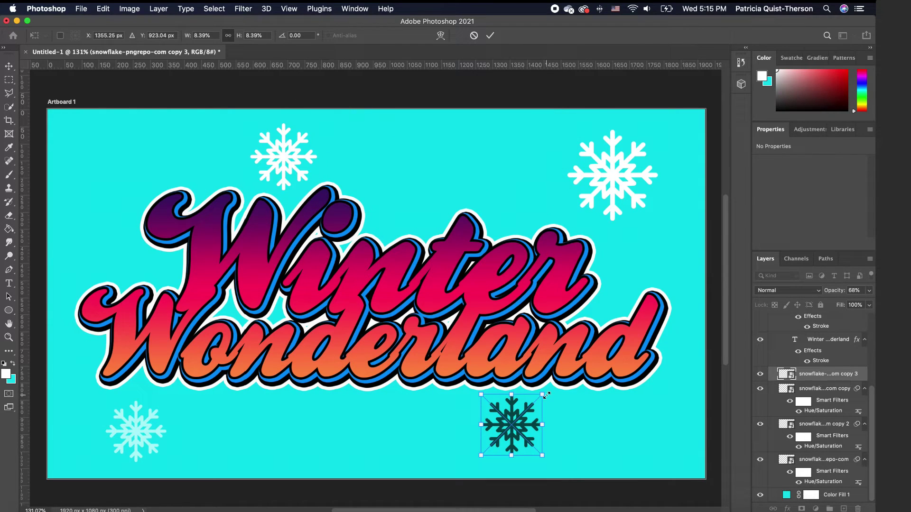
Step: Shrink the semi-transparent snowflake copy under the text to about 98 px and place it below the end of "Wonderland"
{"action": "left_click_drag", "start_coordinate": [546, 395], "coordinate": [593, 410]}
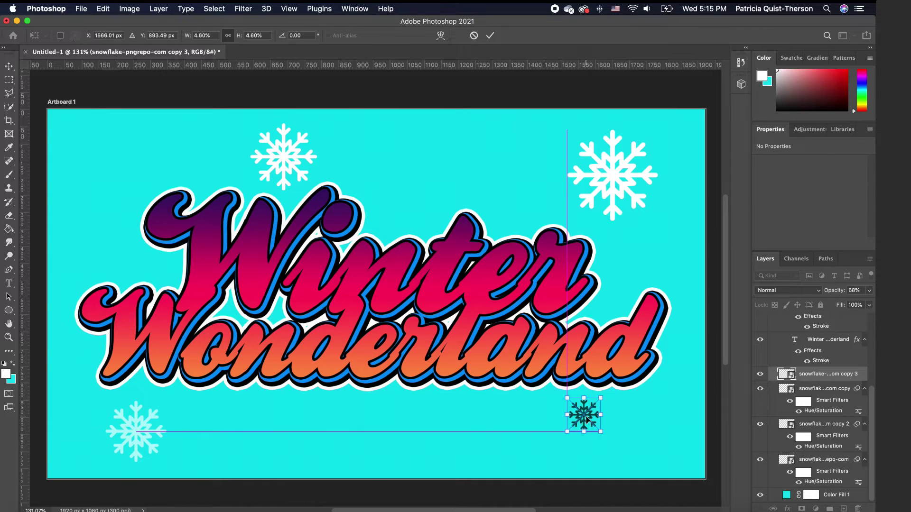
{"action": "key", "text": "Return"}
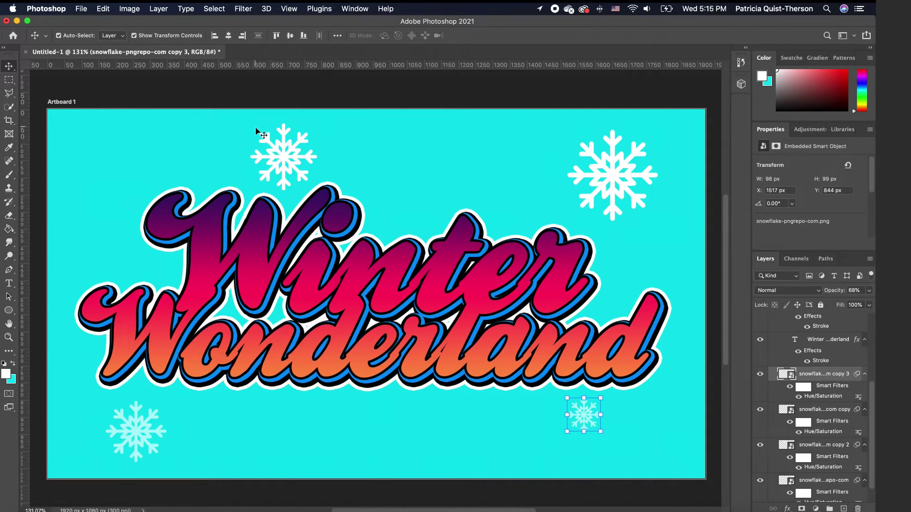
Step: Duplicate the snowflake above "Winter" and place the copy below "Wonderland", between the two semi-transparent snowflakes
{"action": "left_click", "coordinate": [286, 165]}
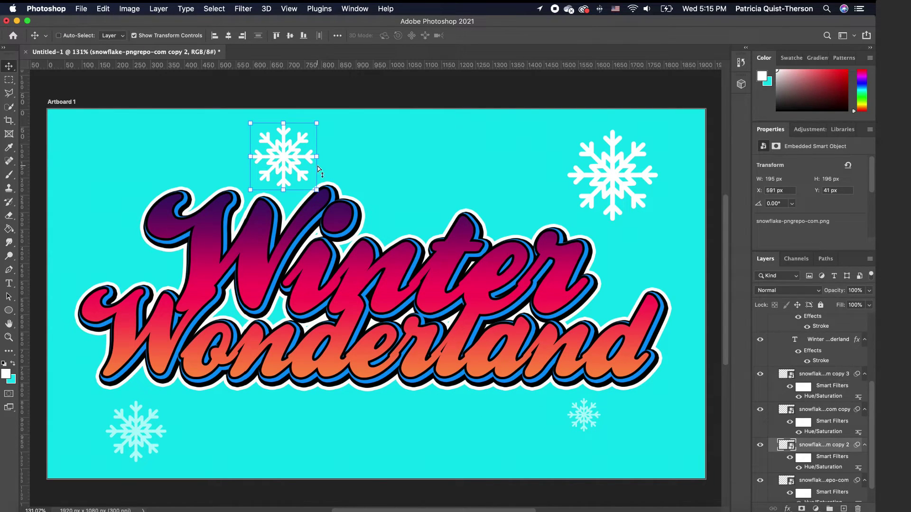
{"action": "key", "text": "super+j"}
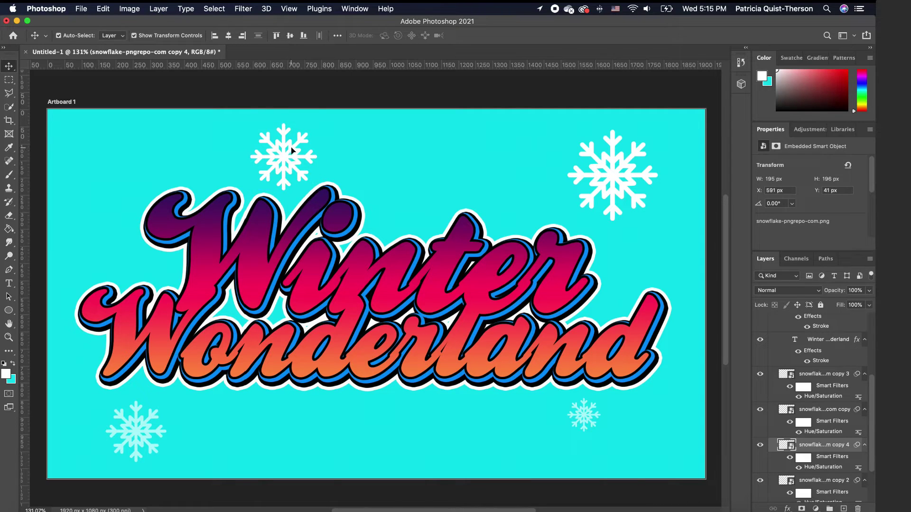
{"action": "left_click_drag", "start_coordinate": [291, 150], "coordinate": [464, 427]}
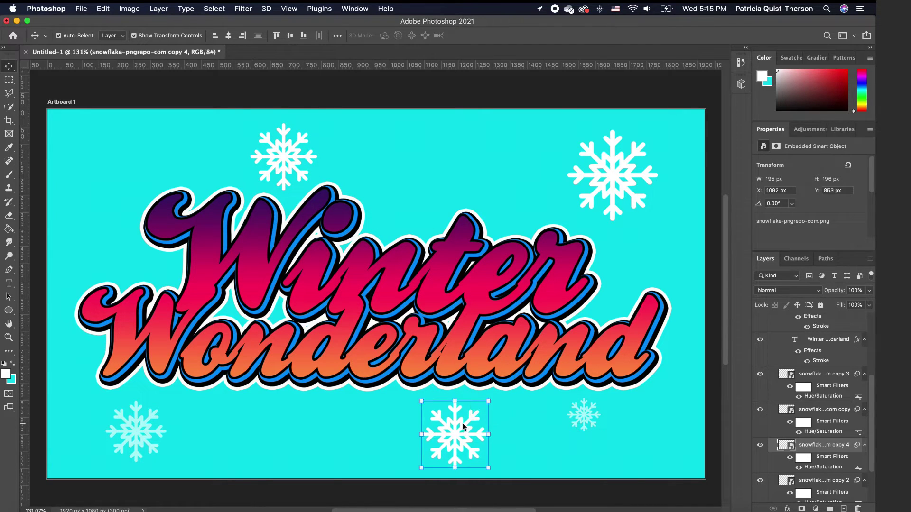
{"action": "left_click", "coordinate": [456, 355]}
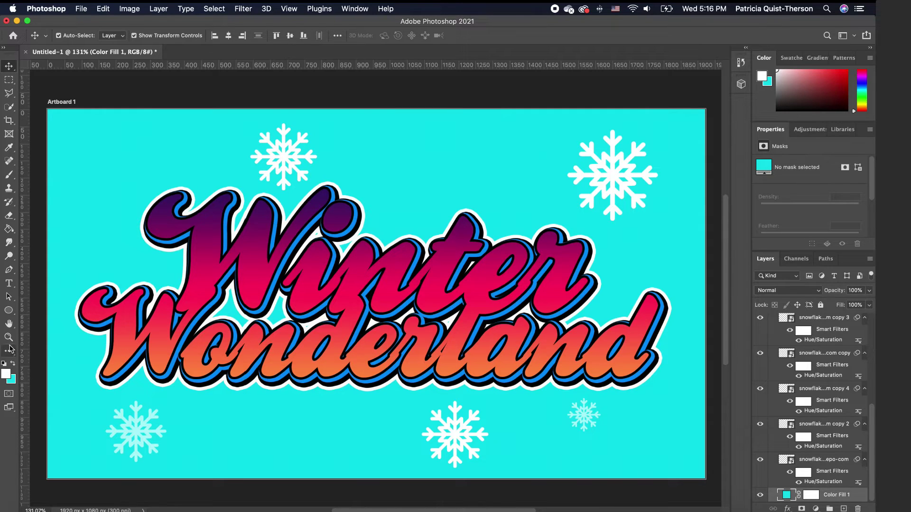
Step: Draw a symmetric four-sided Polygon star with a 20% star ratio, about 49 px wide, between the two snowflakes above the text
{"action": "left_click", "coordinate": [10, 315]}
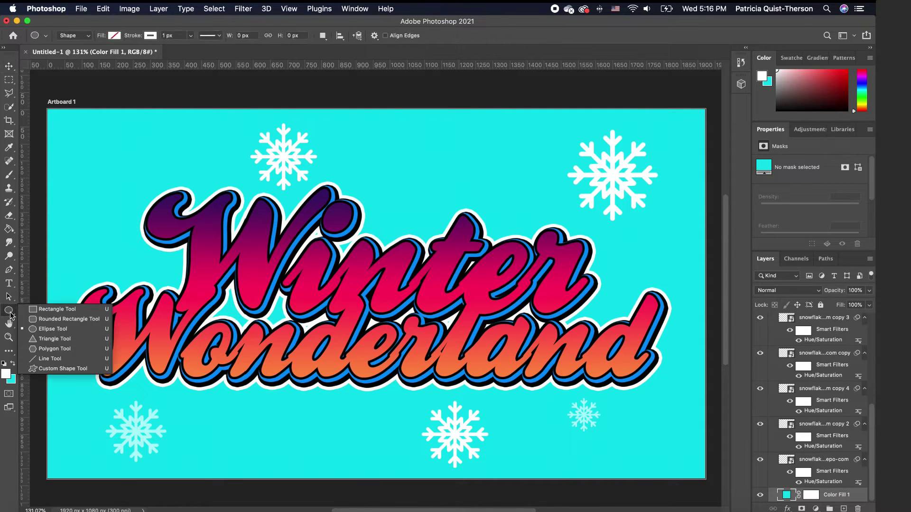
{"action": "left_click", "coordinate": [54, 350]}
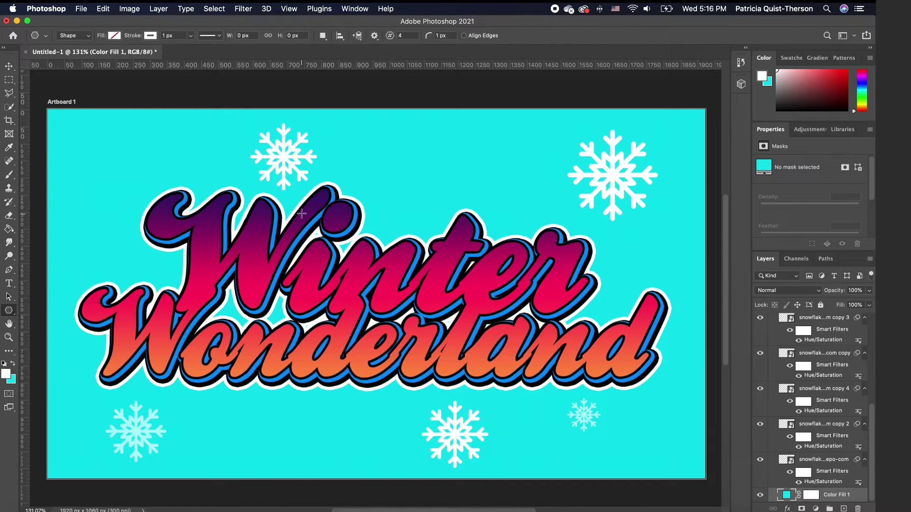
{"action": "left_click", "coordinate": [379, 38]}
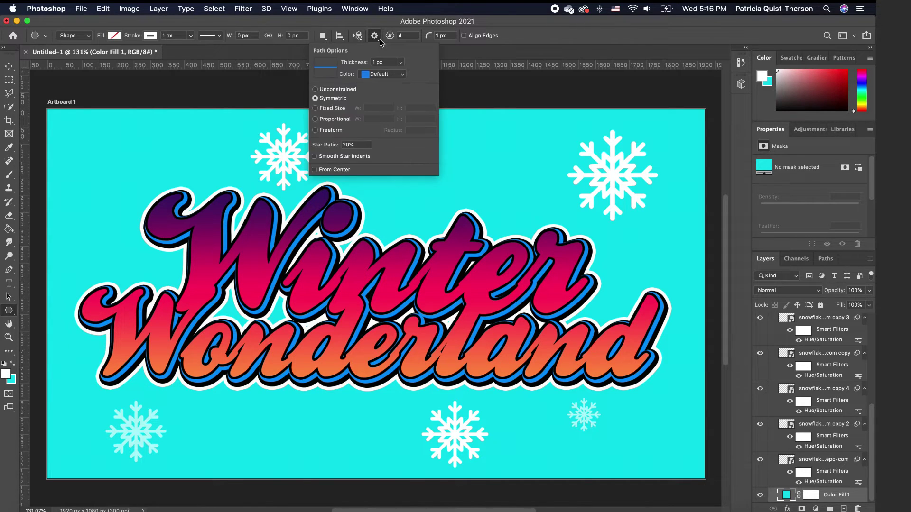
{"action": "left_click", "coordinate": [408, 36]}
{"action": "left_click_drag", "start_coordinate": [407, 36], "coordinate": [399, 37]}
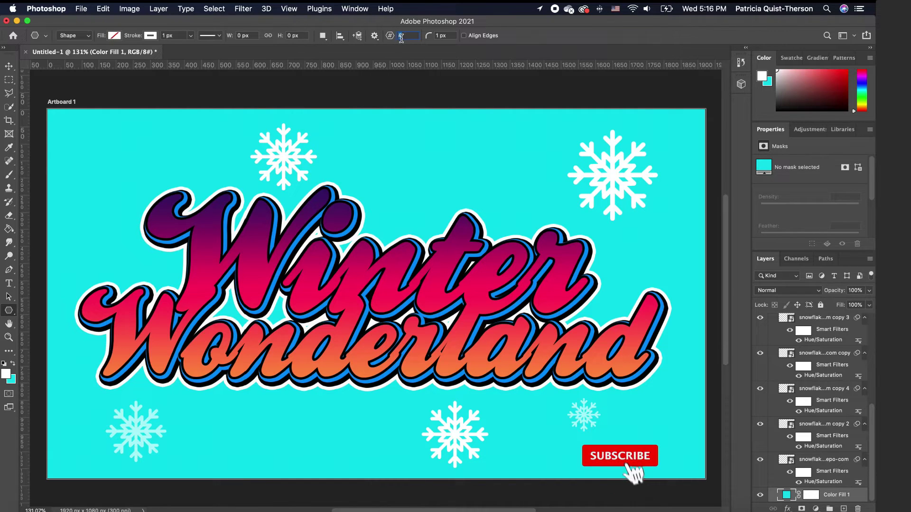
{"action": "left_click", "coordinate": [374, 36]}
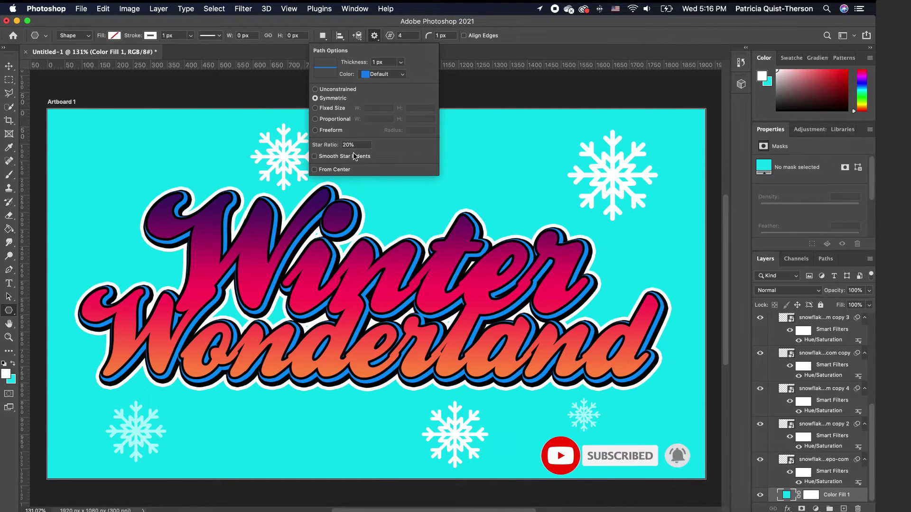
{"action": "left_click_drag", "start_coordinate": [472, 166], "coordinate": [494, 202]}
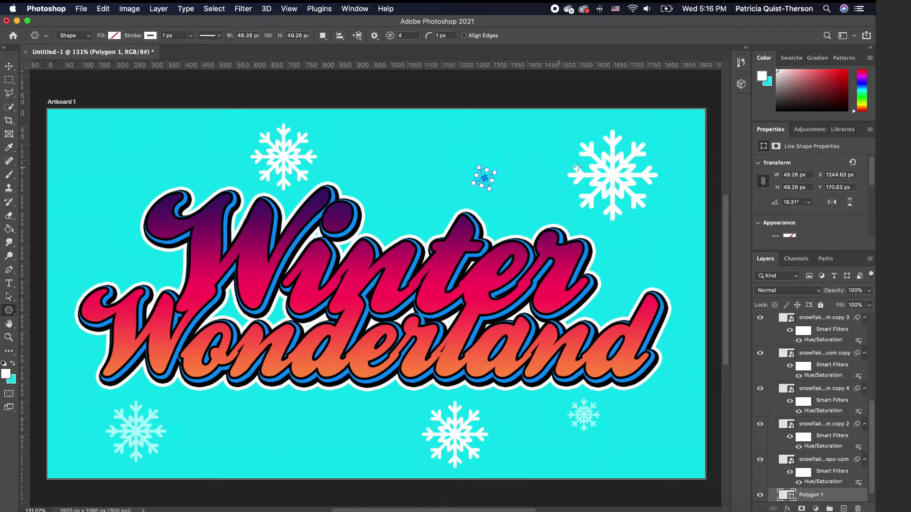
Step: Fill the four-pointed star between the two snowflakes above the text with white
{"action": "scroll", "coordinate": [806, 189], "scroll_direction": "down", "scroll_amount": 5}
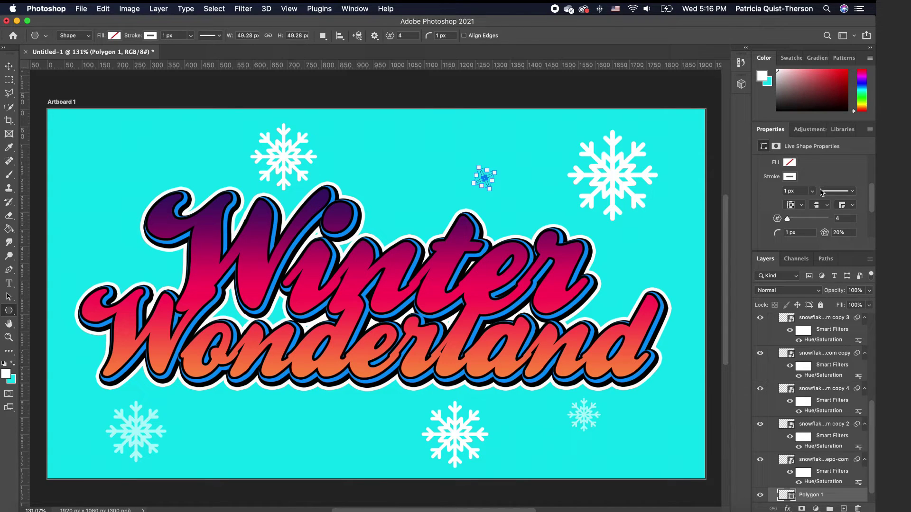
{"action": "left_click", "coordinate": [789, 166]}
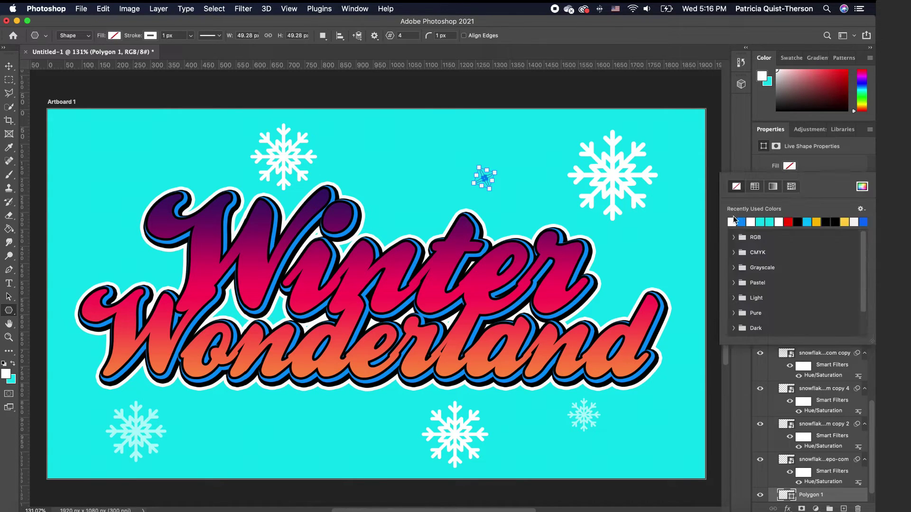
{"action": "left_click", "coordinate": [732, 222]}
{"action": "scroll", "coordinate": [828, 167], "scroll_direction": "down", "scroll_amount": 1}
{"action": "left_click", "coordinate": [789, 161]}
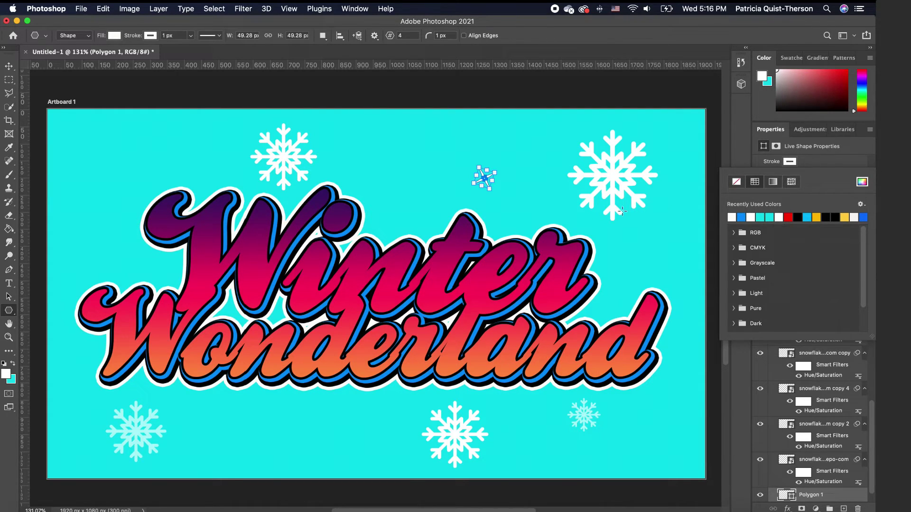
Step: Draw more white four-pointed stars around the text, from about 93 px wide beside "Winter" to tiny ones above and below the lettering
{"action": "left_click_drag", "start_coordinate": [612, 236], "coordinate": [674, 287]}
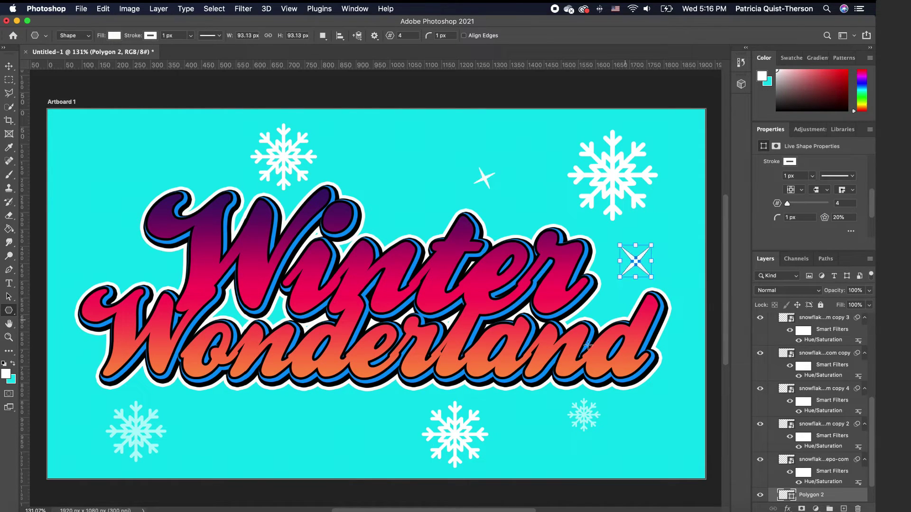
{"action": "left_click_drag", "start_coordinate": [370, 422], "coordinate": [387, 434]}
{"action": "left_click_drag", "start_coordinate": [232, 418], "coordinate": [247, 430]}
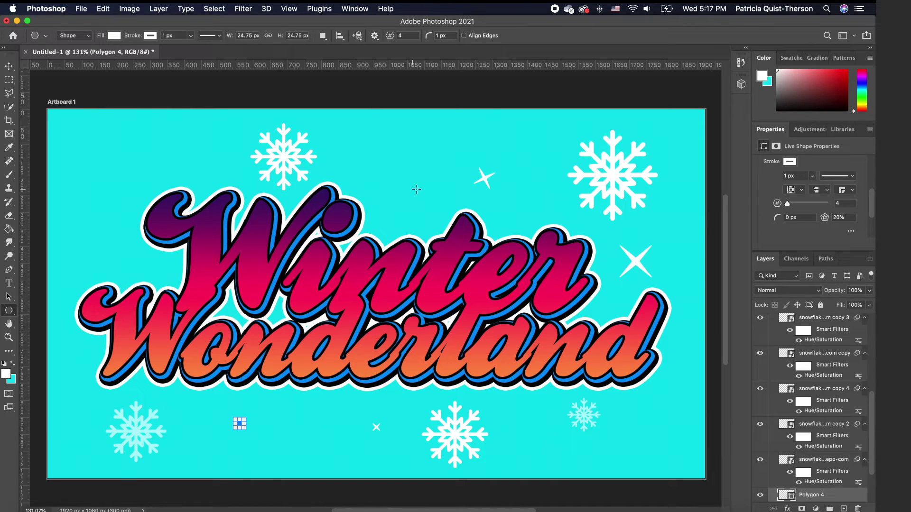
{"action": "left_click_drag", "start_coordinate": [382, 189], "coordinate": [392, 199]}
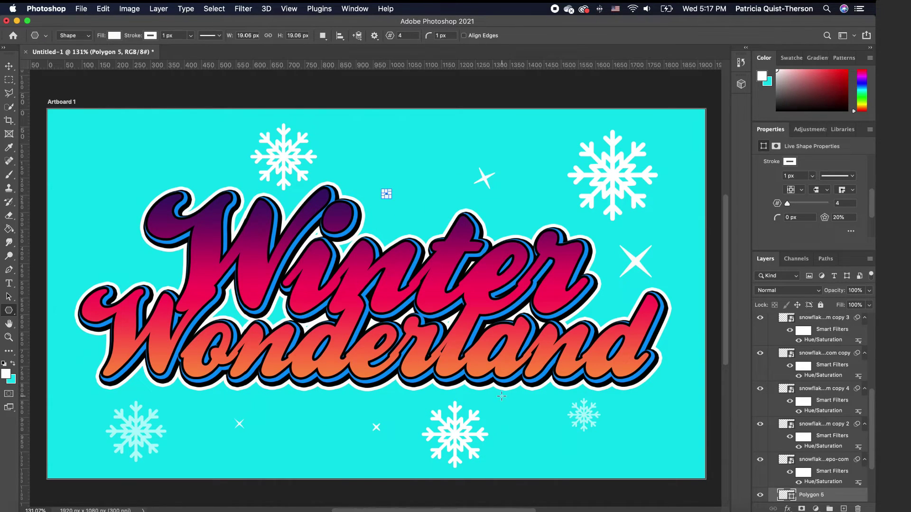
{"action": "left_click_drag", "start_coordinate": [531, 422], "coordinate": [536, 427]}
{"action": "left_click_drag", "start_coordinate": [169, 164], "coordinate": [178, 173]}
{"action": "left_click_drag", "start_coordinate": [121, 257], "coordinate": [141, 276]}
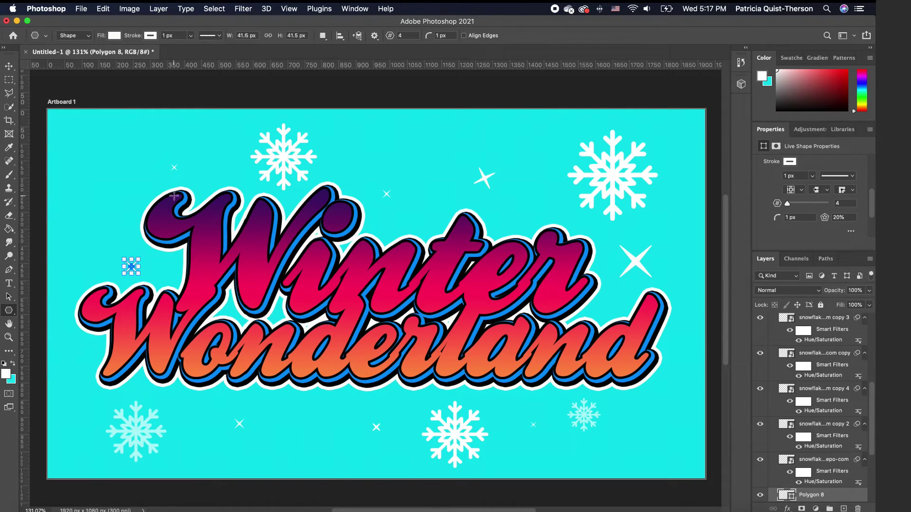
{"action": "left_click_drag", "start_coordinate": [179, 179], "coordinate": [213, 159]}
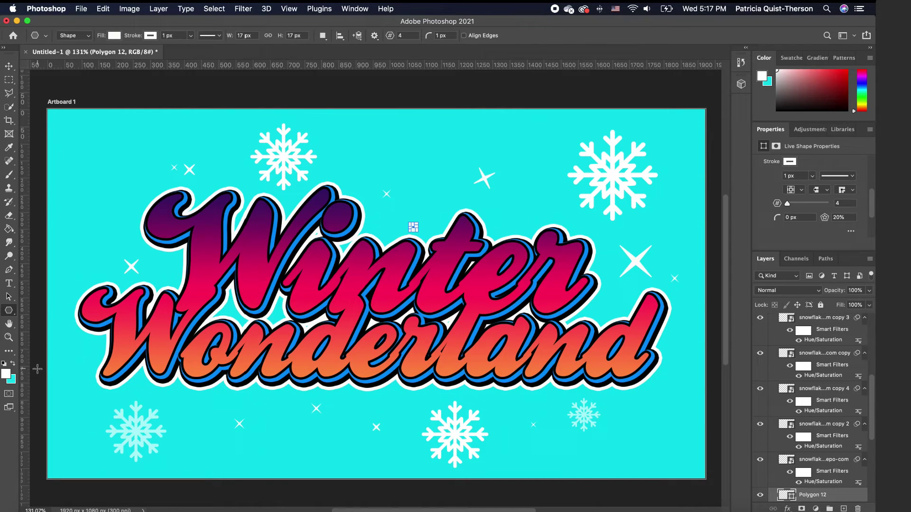
Step: Draw a four-pointed star about 23 px wide above the "n" of "Winter" and give it a black fill without a stroke
{"action": "left_click", "coordinate": [6, 375]}
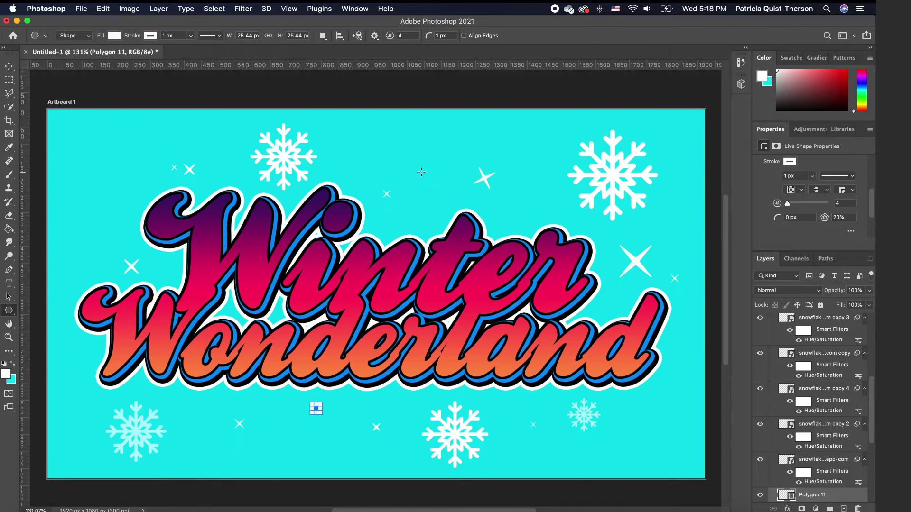
{"action": "left_click_drag", "start_coordinate": [417, 207], "coordinate": [427, 219]}
{"action": "left_click", "coordinate": [789, 162]}
{"action": "left_click", "coordinate": [828, 161]}
{"action": "scroll", "coordinate": [809, 173], "scroll_direction": "up", "scroll_amount": 4}
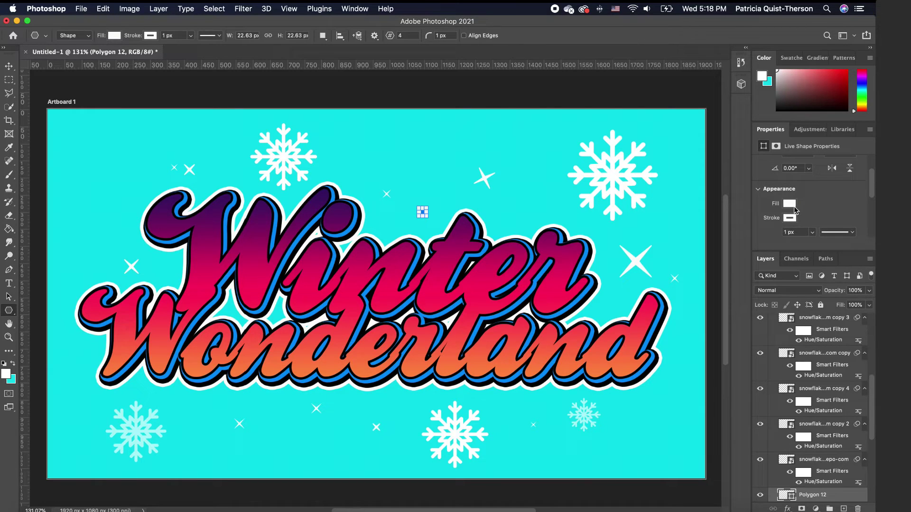
{"action": "left_click", "coordinate": [794, 207]}
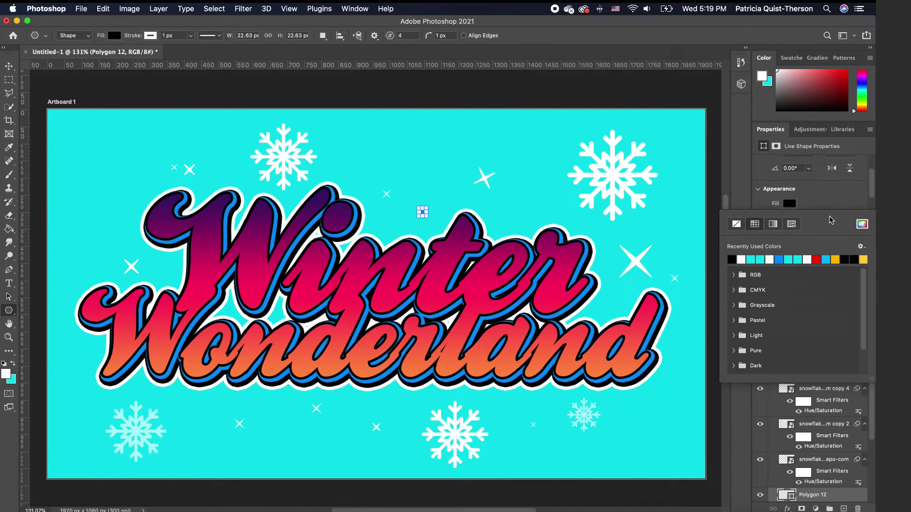
{"action": "left_click", "coordinate": [815, 197]}
{"action": "left_click", "coordinate": [790, 219]}
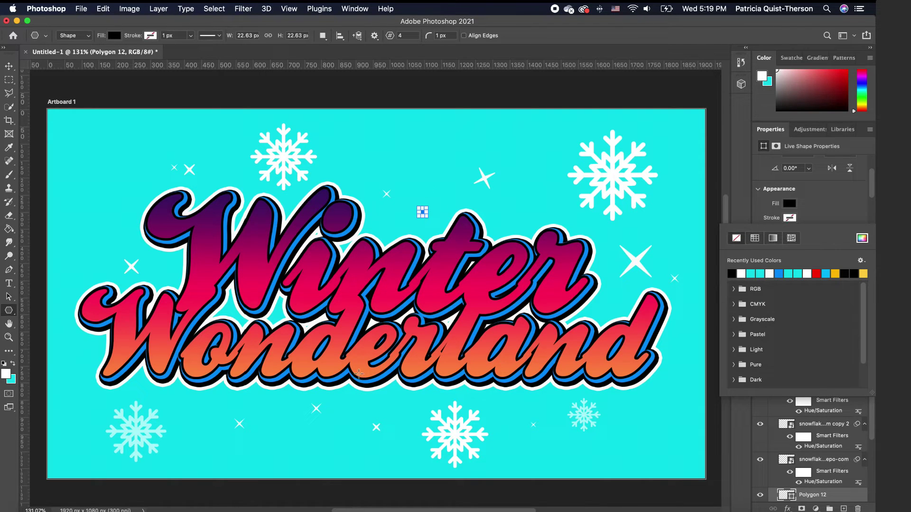
Step: Draw five more black four-pointed stars up to about 37 px wide: two below "Wonderland", one by the large snowflake and two near the "W" of "Winter"
{"action": "left_click_drag", "start_coordinate": [175, 403], "coordinate": [187, 422]}
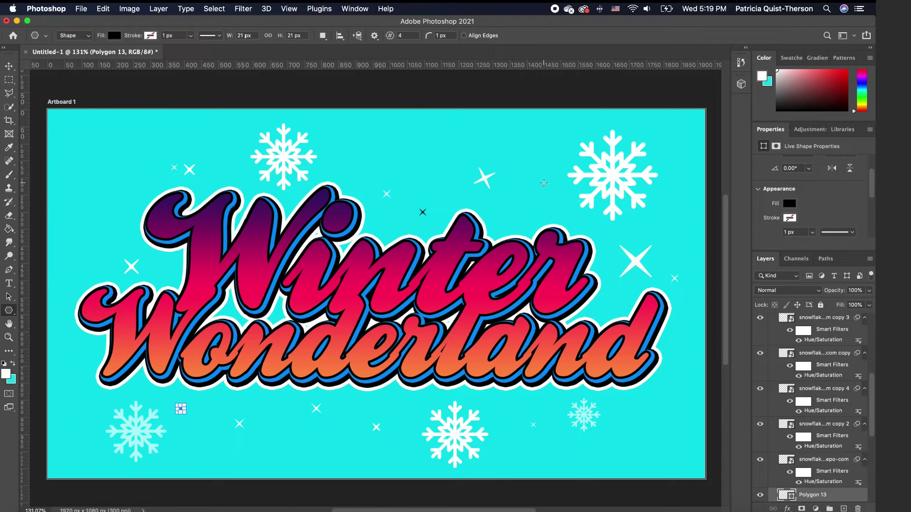
{"action": "left_click_drag", "start_coordinate": [545, 184], "coordinate": [564, 200]}
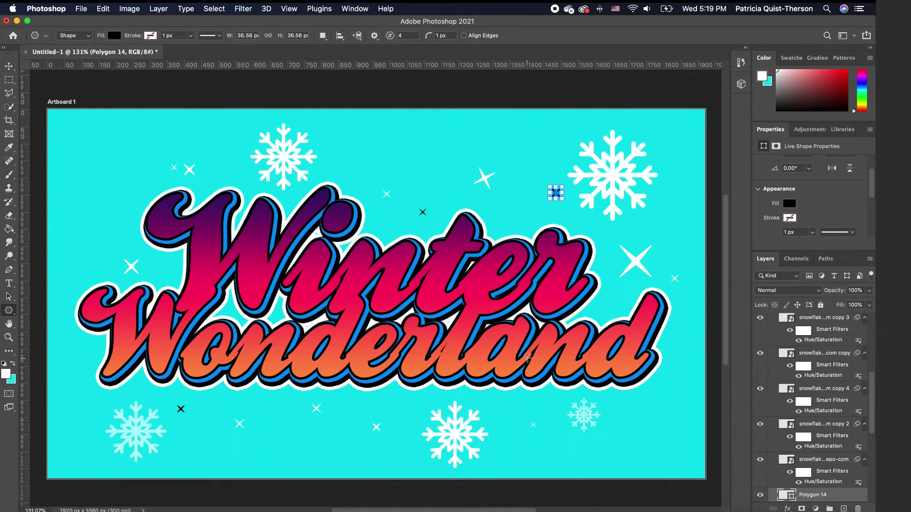
{"action": "left_click_drag", "start_coordinate": [509, 406], "coordinate": [520, 417]}
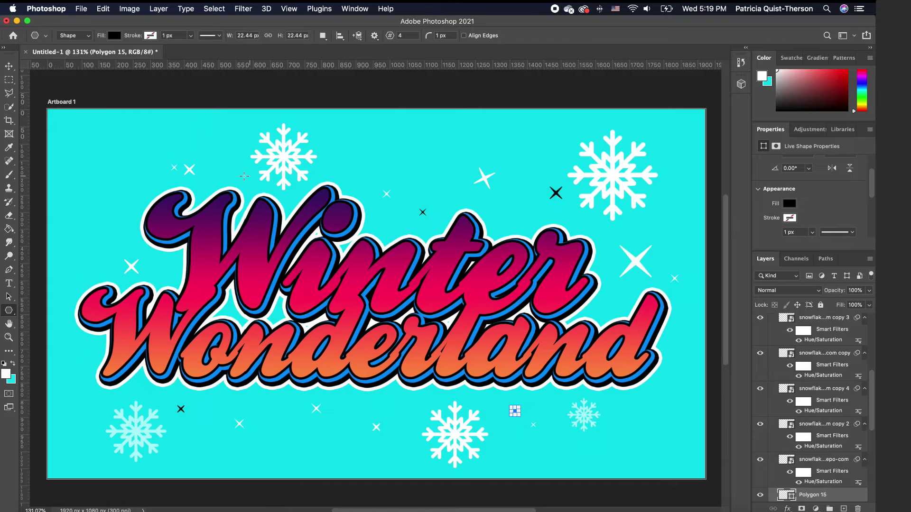
{"action": "left_click_drag", "start_coordinate": [230, 173], "coordinate": [241, 185]}
{"action": "left_click_drag", "start_coordinate": [133, 195], "coordinate": [148, 208]}
Step: Place download (1).jpeg from the Winter Wonderland folder into the artboard and move its layer to the top of the layer stack
{"action": "key", "text": "v"}
{"action": "left_click", "coordinate": [239, 411]}
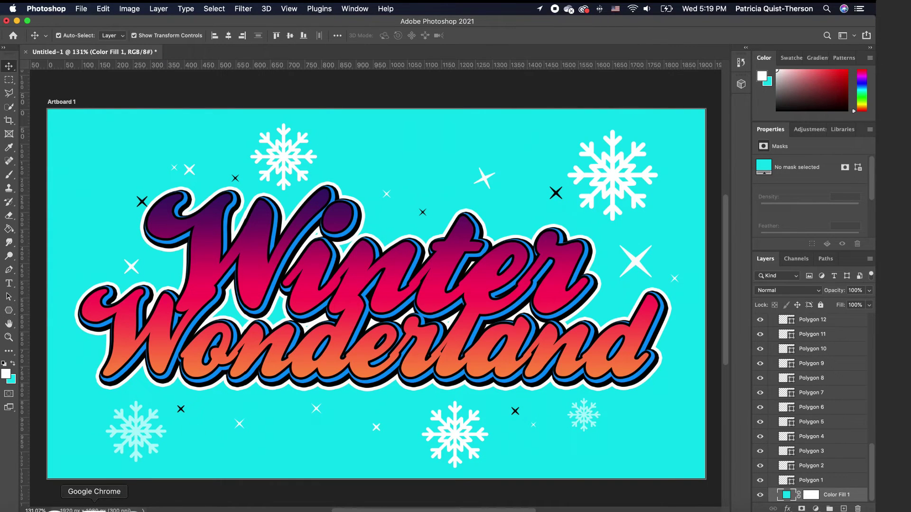
{"action": "left_click", "coordinate": [30, 506]}
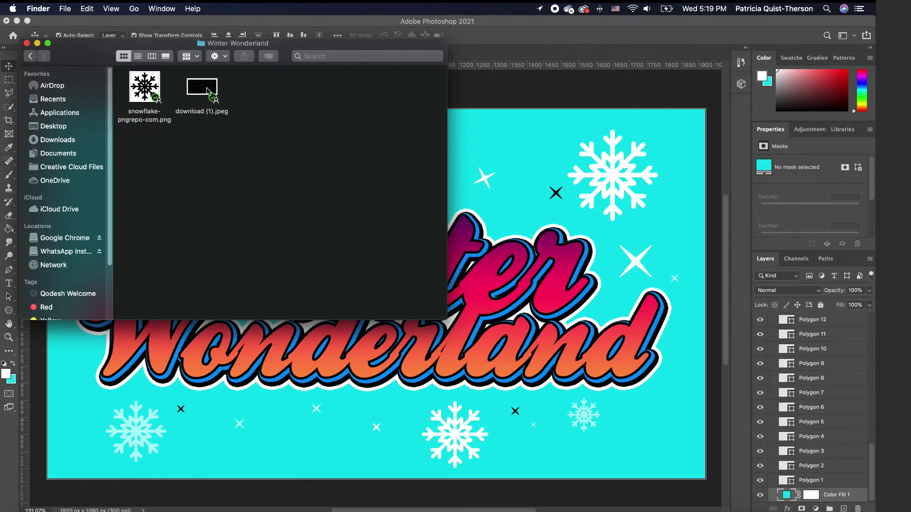
{"action": "left_click_drag", "start_coordinate": [207, 91], "coordinate": [525, 238]}
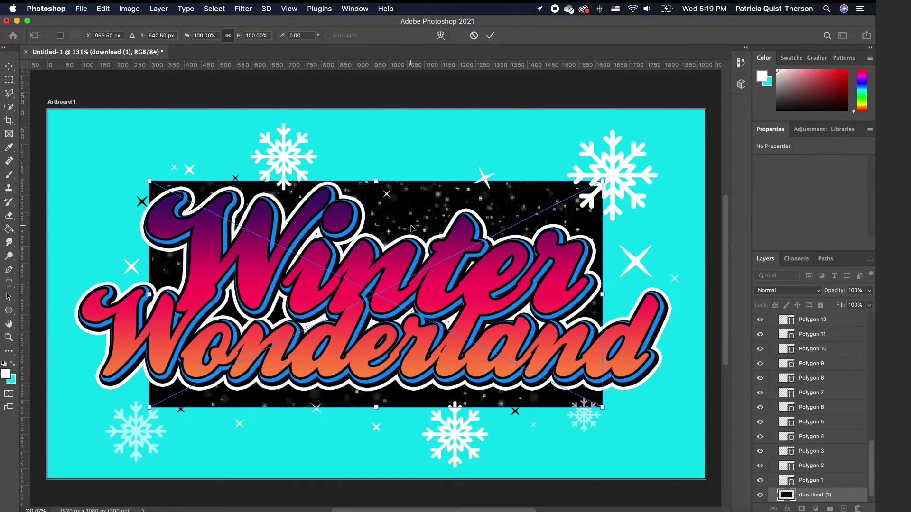
{"action": "left_click_drag", "start_coordinate": [821, 489], "coordinate": [844, 269]}
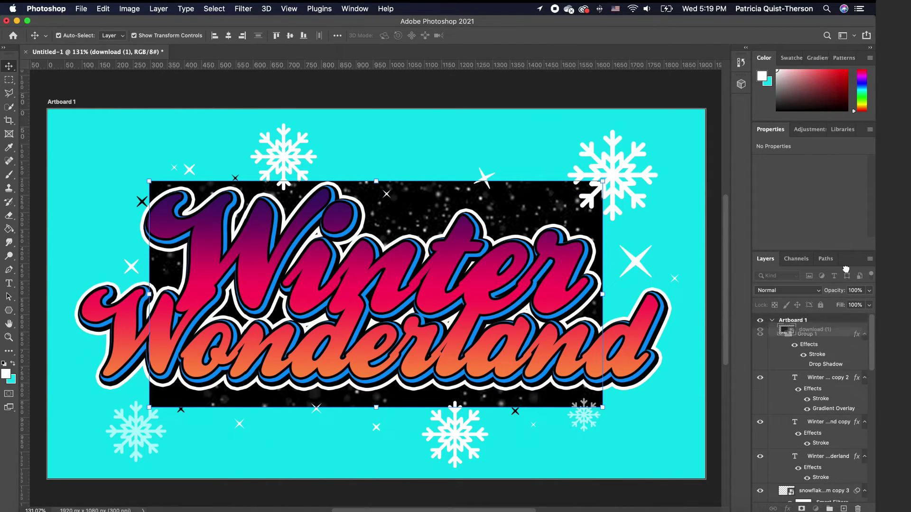
{"action": "left_click_drag", "start_coordinate": [827, 498], "coordinate": [829, 329]}
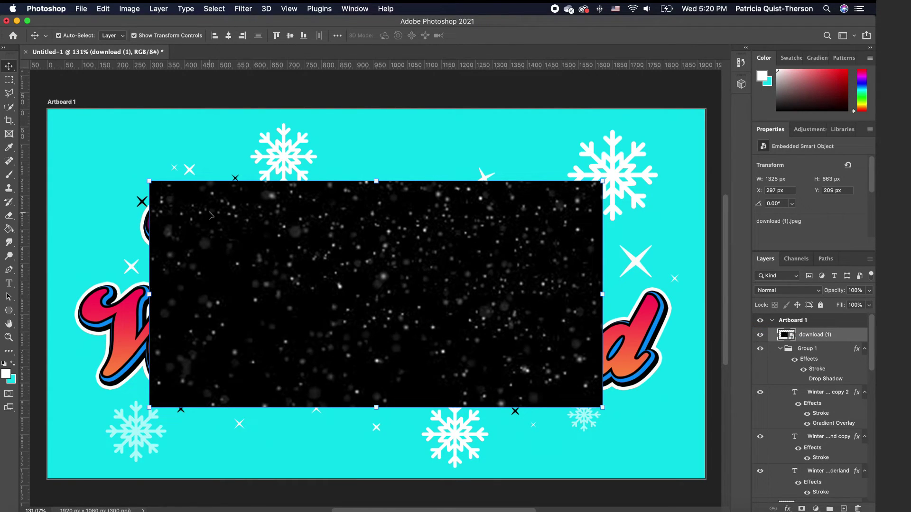
Step: Align the snow image with the artboard's upper-left corner and enlarge it to about 2191 × 1096 px to cover the artboard
{"action": "left_click_drag", "start_coordinate": [226, 248], "coordinate": [124, 175]}
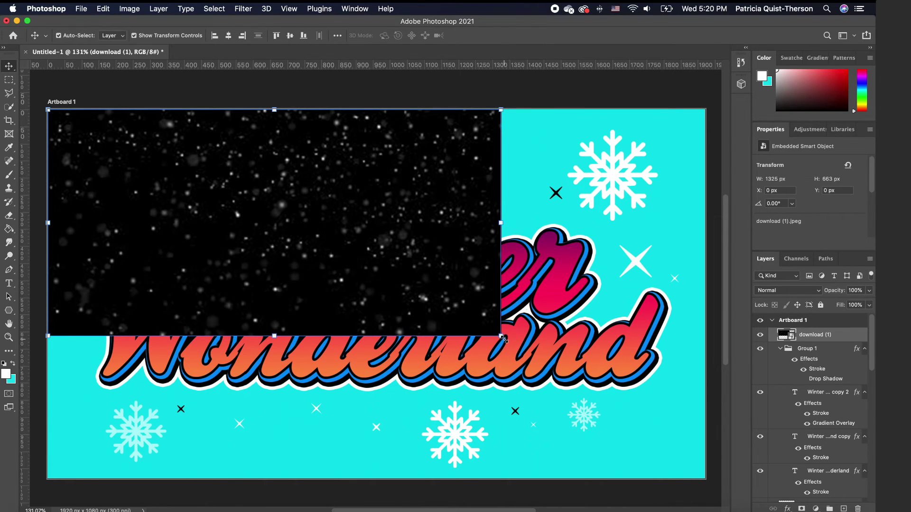
{"action": "left_click_drag", "start_coordinate": [504, 339], "coordinate": [796, 507]}
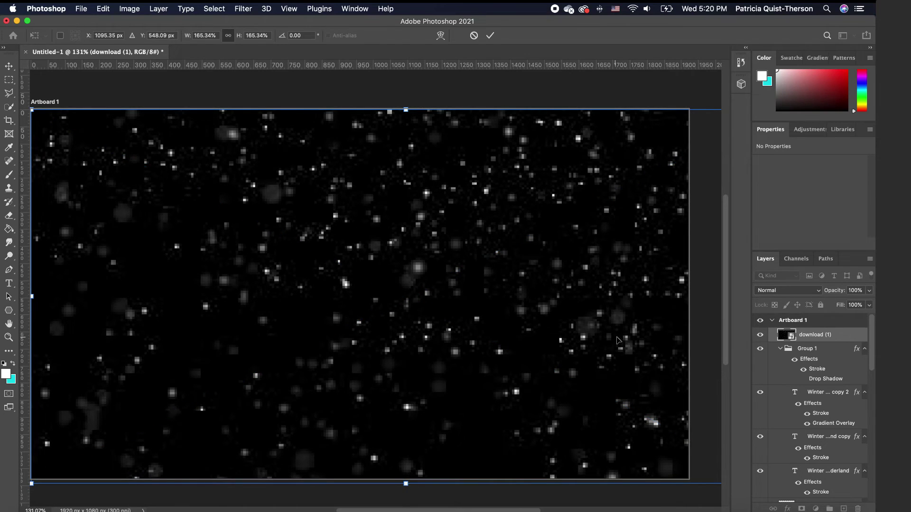
{"action": "key", "text": "Return"}
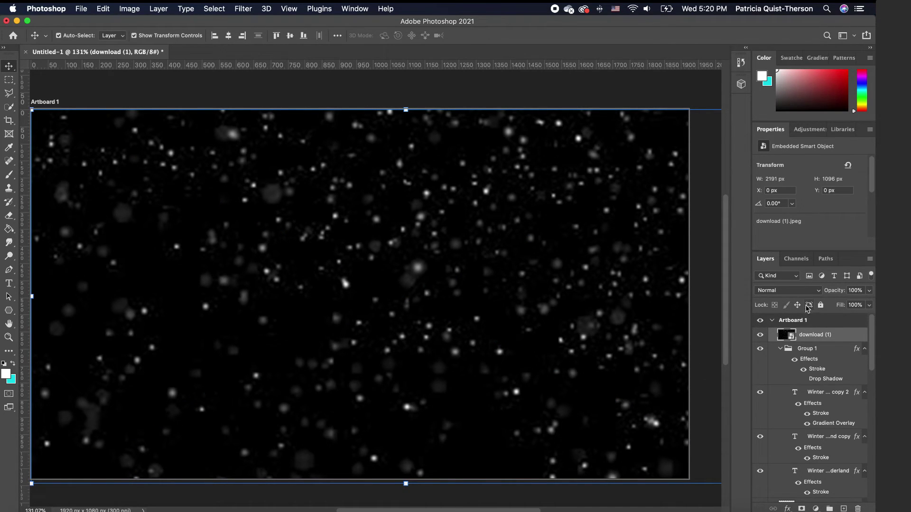
Step: Set the snow image layer's blend mode to Screen and deselect the layer
{"action": "left_click", "coordinate": [806, 291]}
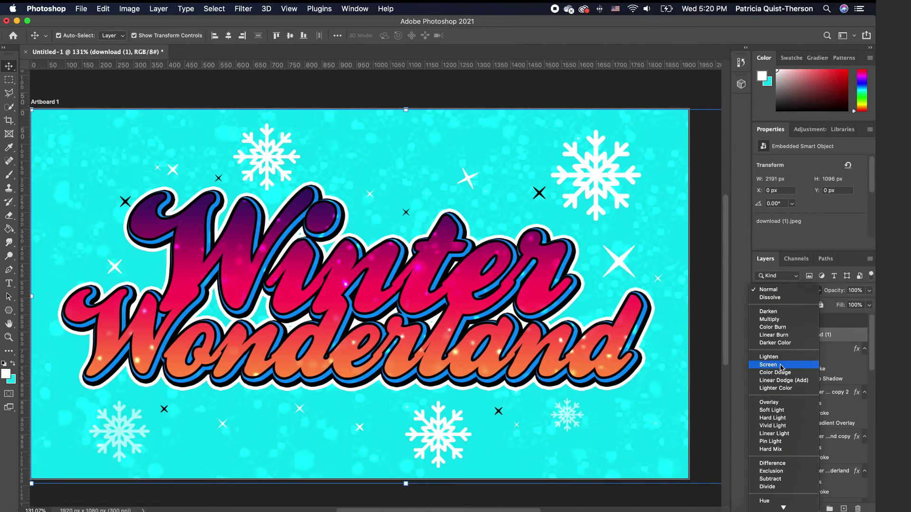
{"action": "left_click", "coordinate": [768, 364]}
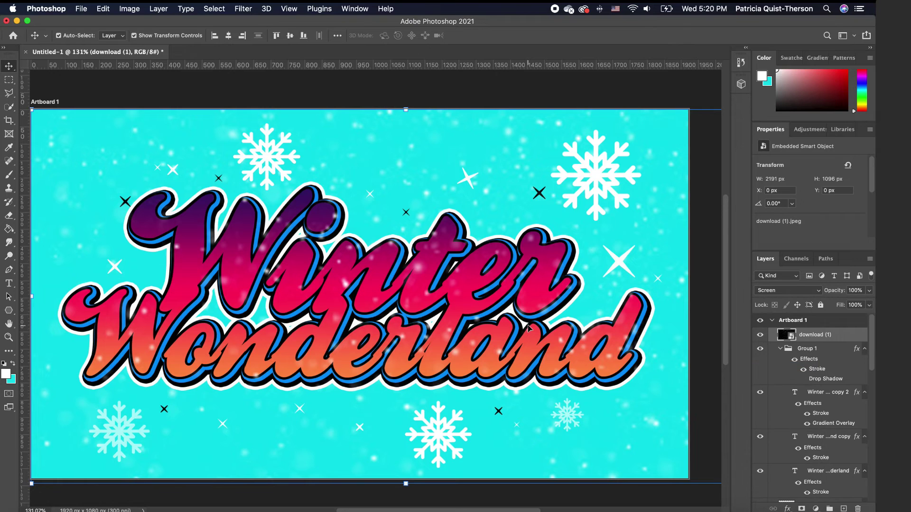
{"action": "scroll", "coordinate": [510, 330], "scroll_direction": "down", "scroll_amount": 5}
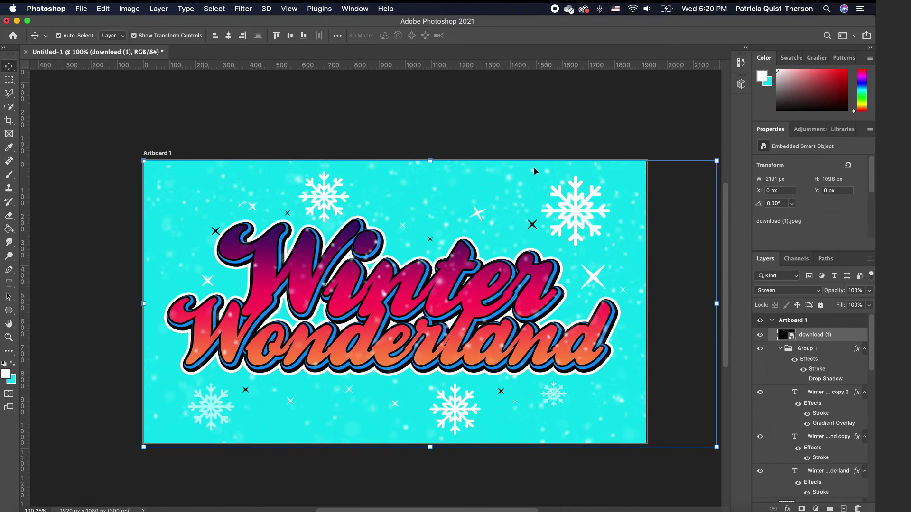
{"action": "left_click", "coordinate": [524, 130]}
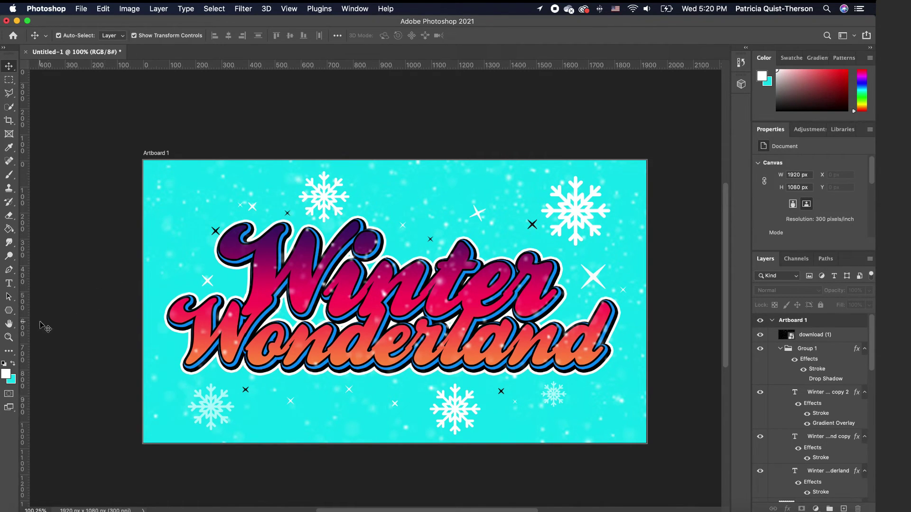
Step: Draw a five-sided Polygon star about 60 × 57 px above the "n" of "Winter"
{"action": "left_click", "coordinate": [12, 314]}
{"action": "right_click", "coordinate": [13, 316]}
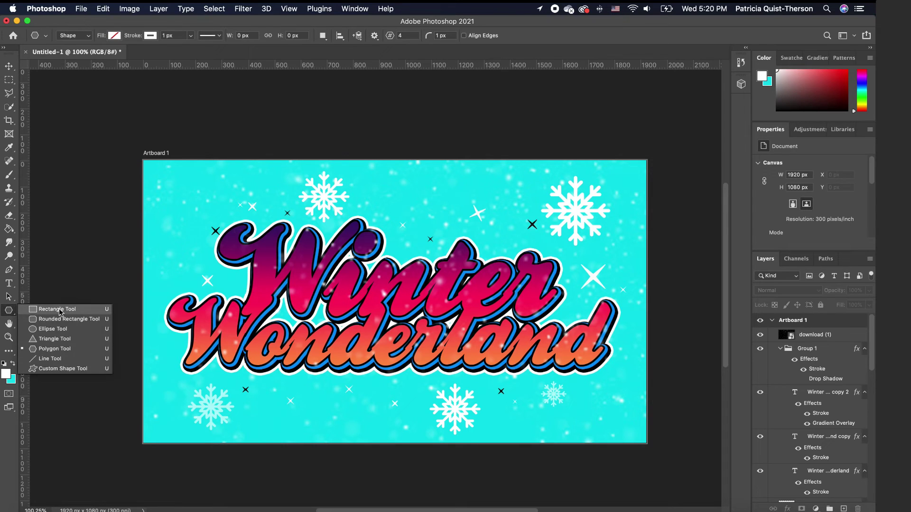
{"action": "left_click", "coordinate": [55, 349]}
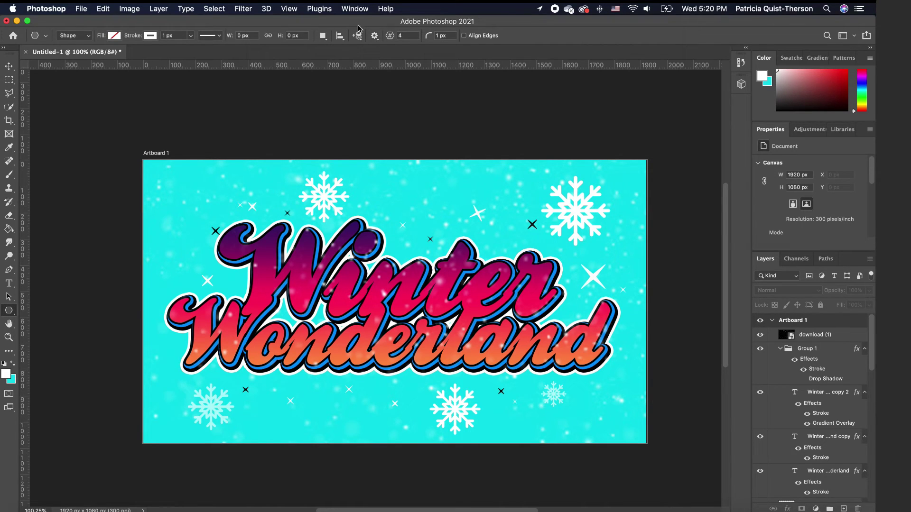
{"action": "left_click", "coordinate": [399, 36]}
{"action": "key", "text": "Return"}
{"action": "left_click_drag", "start_coordinate": [406, 199], "coordinate": [427, 218]}
{"action": "scroll", "coordinate": [818, 236], "scroll_direction": "down", "scroll_amount": 2}
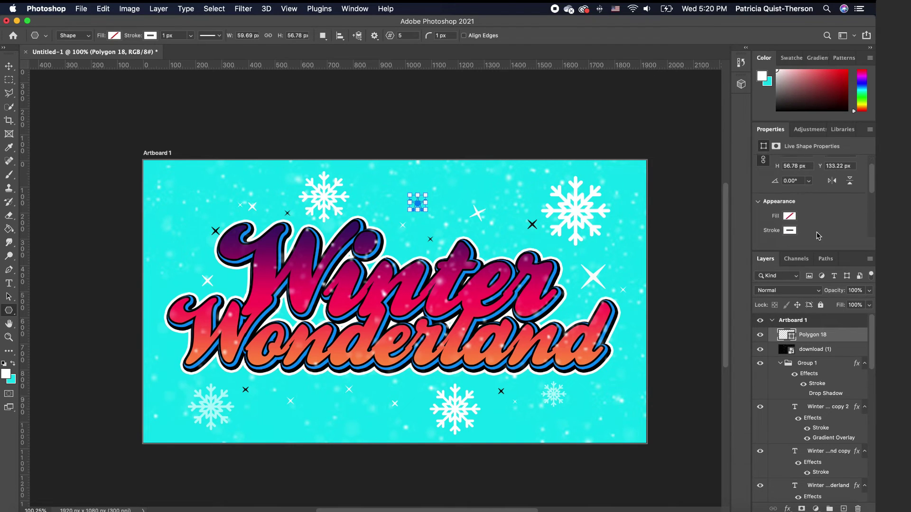
Step: Fill the new five-pointed star with white and set its star ratio to 50%
{"action": "left_click", "coordinate": [789, 217]}
{"action": "left_click", "coordinate": [742, 272]}
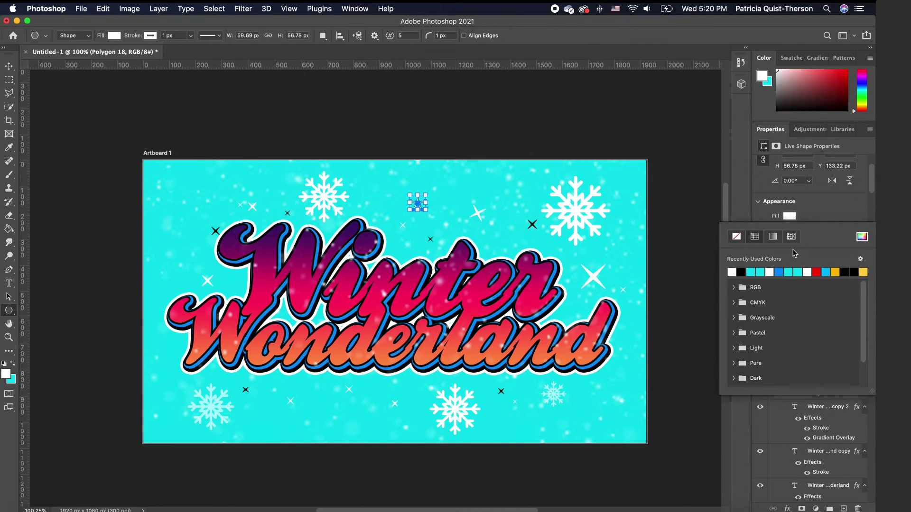
{"action": "left_click", "coordinate": [822, 210]}
{"action": "scroll", "coordinate": [830, 228], "scroll_direction": "down", "scroll_amount": 2}
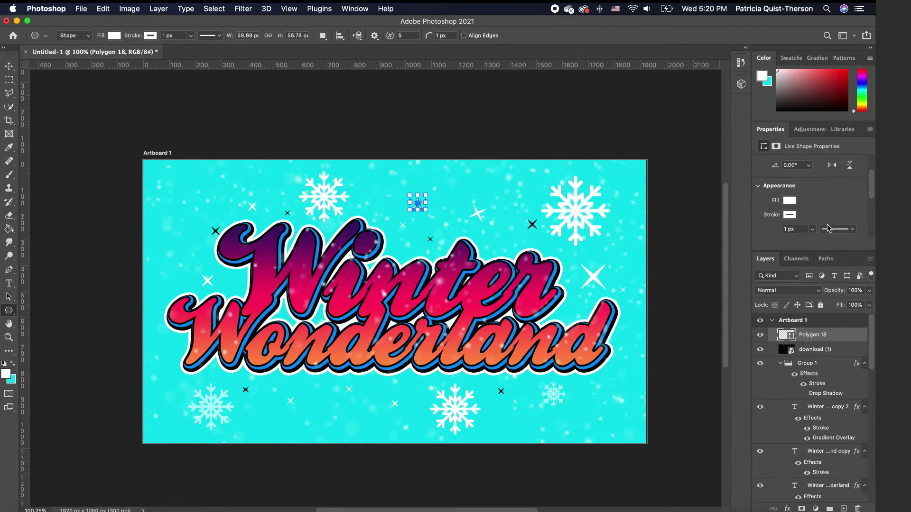
{"action": "scroll", "coordinate": [825, 226], "scroll_direction": "down", "scroll_amount": 1}
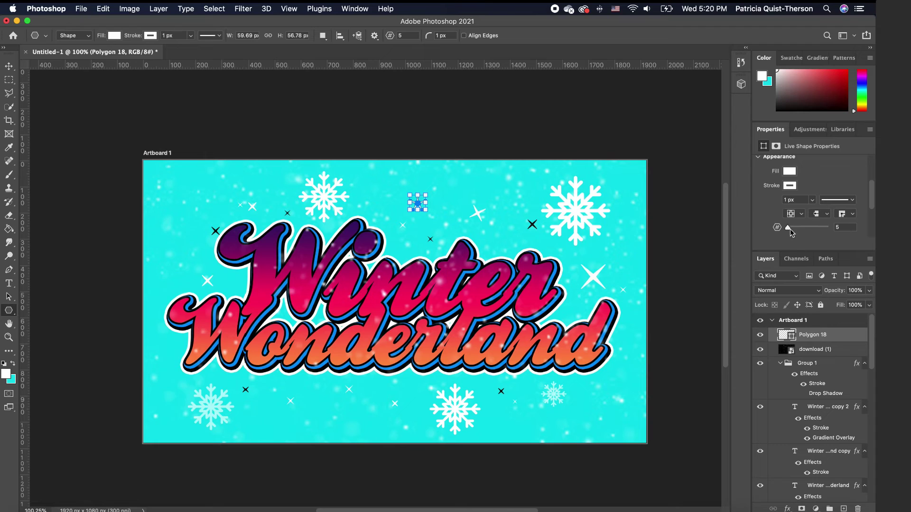
{"action": "scroll", "coordinate": [816, 220], "scroll_direction": "down", "scroll_amount": 3}
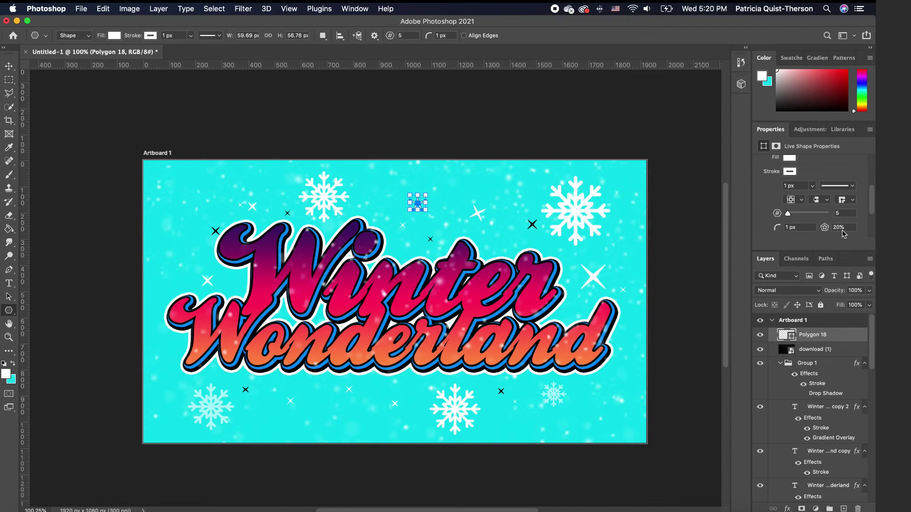
{"action": "left_click", "coordinate": [838, 229]}
{"action": "type", "text": "50"}
{"action": "key", "text": "Return"}
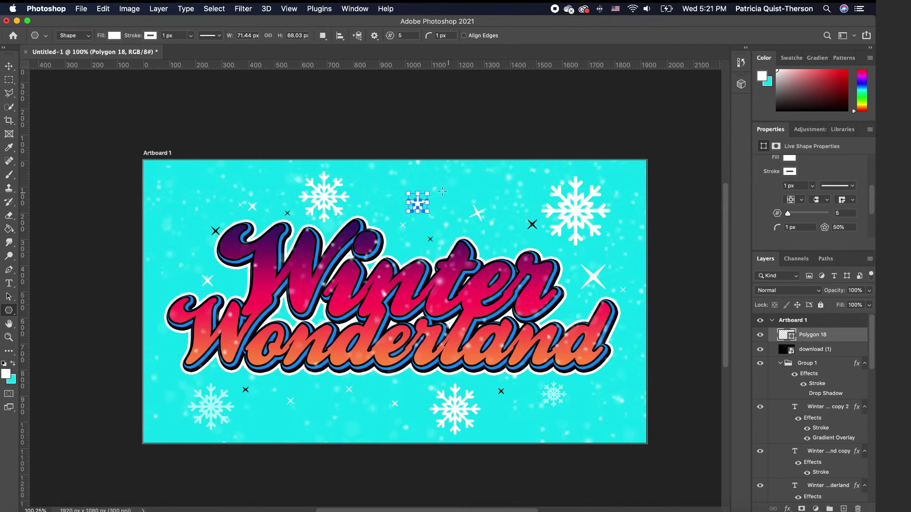
Step: Draw another five-sided Polygon star about 95 × 90 px below "Wonderland", between the two larger lower snowflakes
{"action": "left_click", "coordinate": [9, 66]}
{"action": "left_click", "coordinate": [447, 209]}
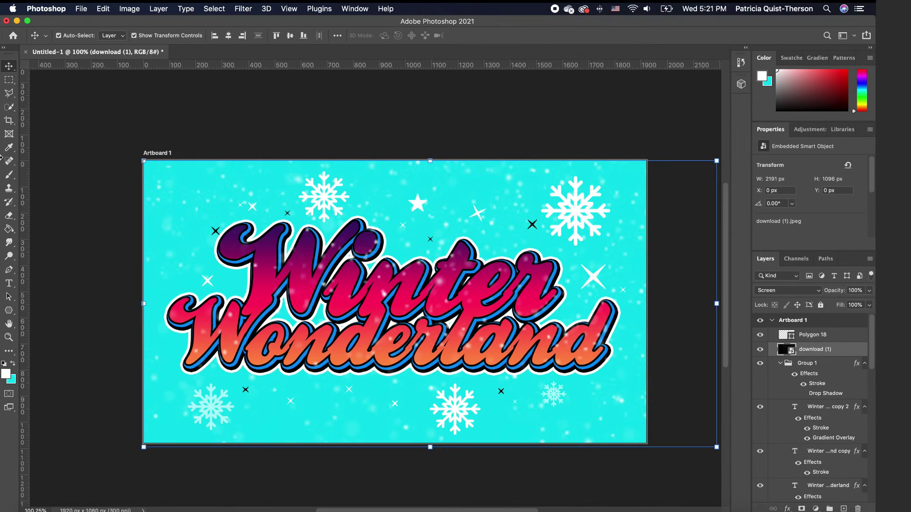
{"action": "left_click", "coordinate": [8, 310]}
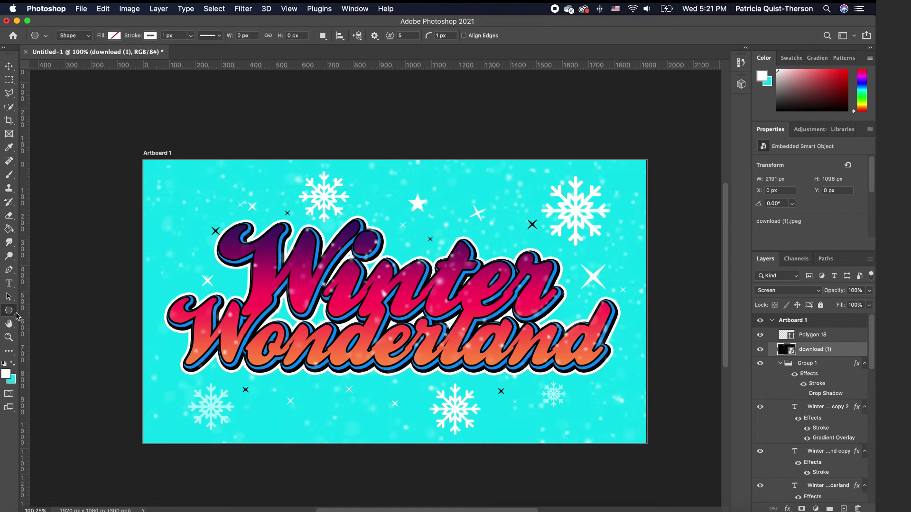
{"action": "left_click_drag", "start_coordinate": [324, 401], "coordinate": [355, 427]}
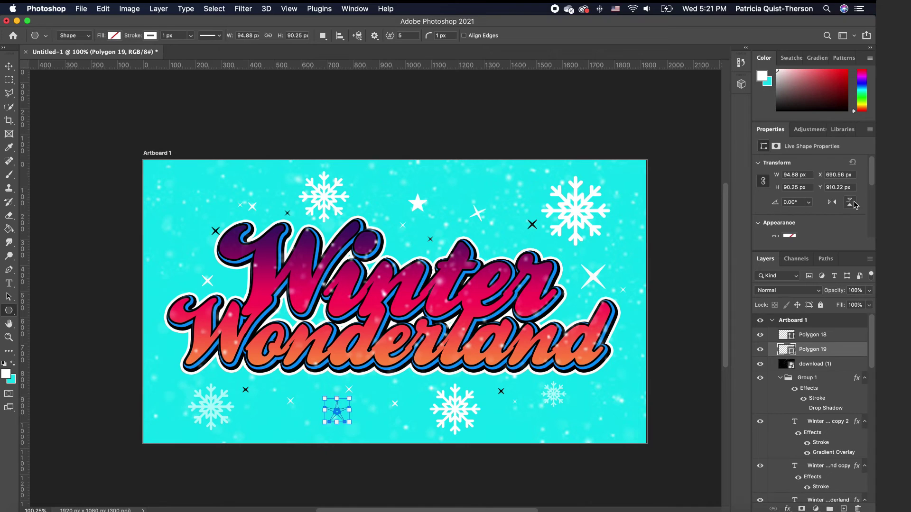
Step: Fill the new lower star with white, set its star ratio to 50%, and deselect it
{"action": "scroll", "coordinate": [802, 204], "scroll_direction": "down", "scroll_amount": 2}
{"action": "left_click", "coordinate": [790, 212]}
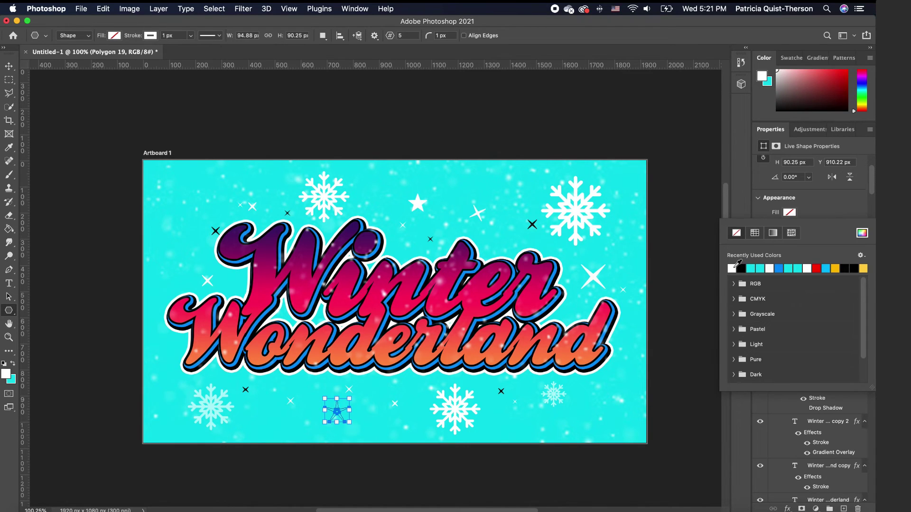
{"action": "left_click", "coordinate": [731, 269]}
{"action": "left_click", "coordinate": [819, 201]}
{"action": "scroll", "coordinate": [832, 223], "scroll_direction": "down", "scroll_amount": 3}
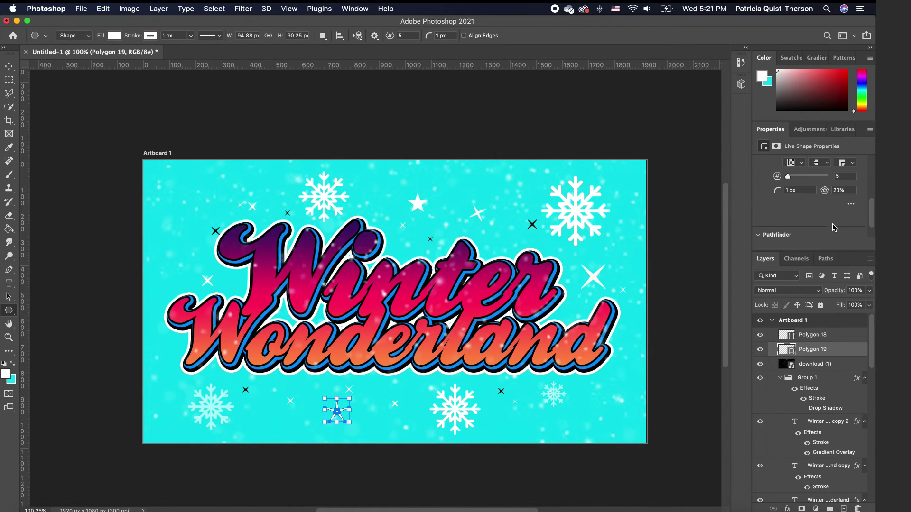
{"action": "left_click", "coordinate": [847, 190]}
{"action": "type", "text": "50"}
{"action": "key", "text": "Return"}
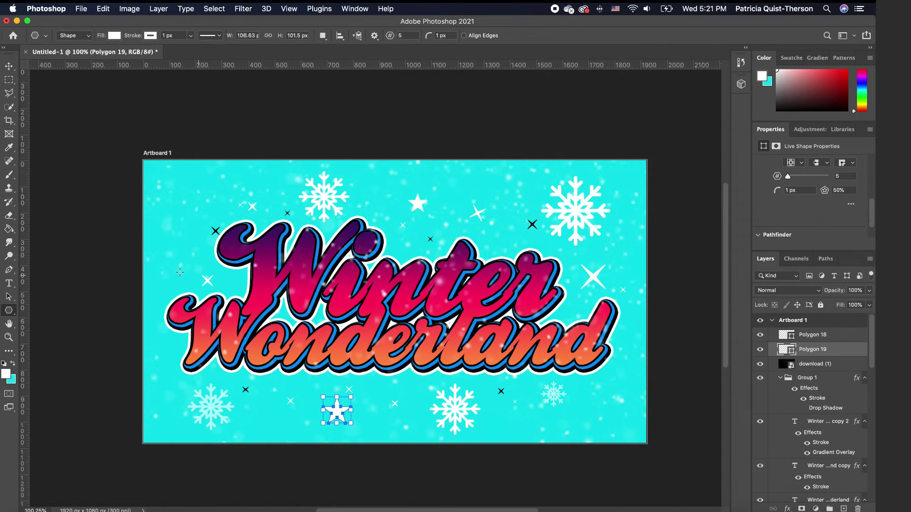
{"action": "left_click", "coordinate": [9, 66]}
{"action": "left_click", "coordinate": [455, 115]}
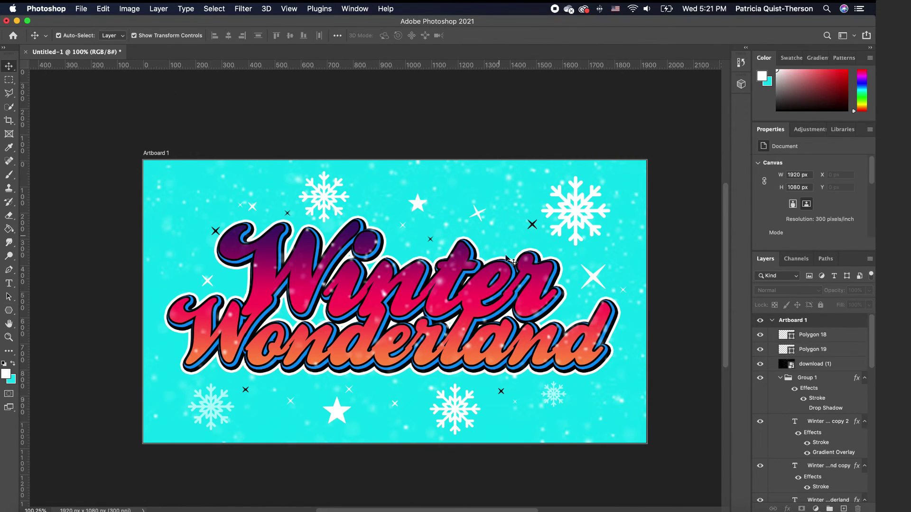
Step: Duplicate the lower white star twice, placing one copy in the artboard's lower-right area and a copy about 75 × 71 px in the upper-left area
{"action": "left_click", "coordinate": [338, 412]}
{"action": "key", "text": "super+j"}
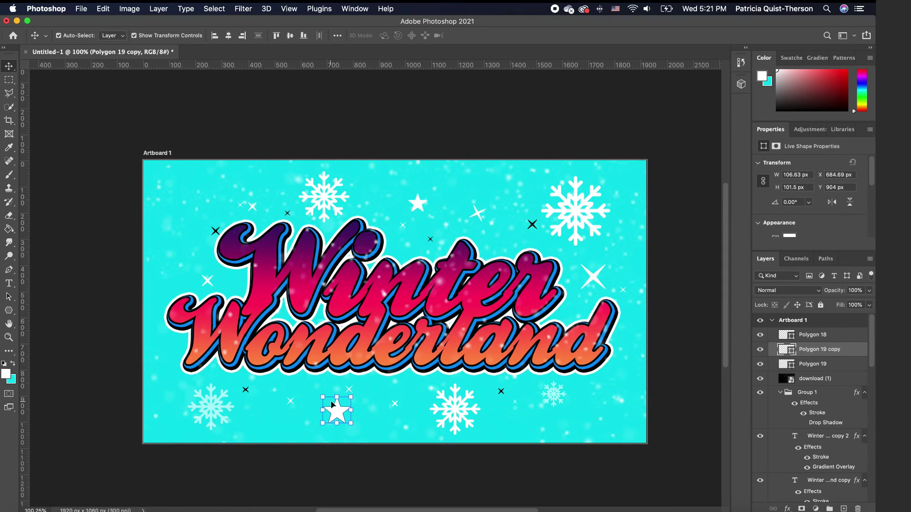
{"action": "left_click_drag", "start_coordinate": [332, 403], "coordinate": [219, 192]}
{"action": "key", "text": "super+j"}
{"action": "key", "text": "Return"}
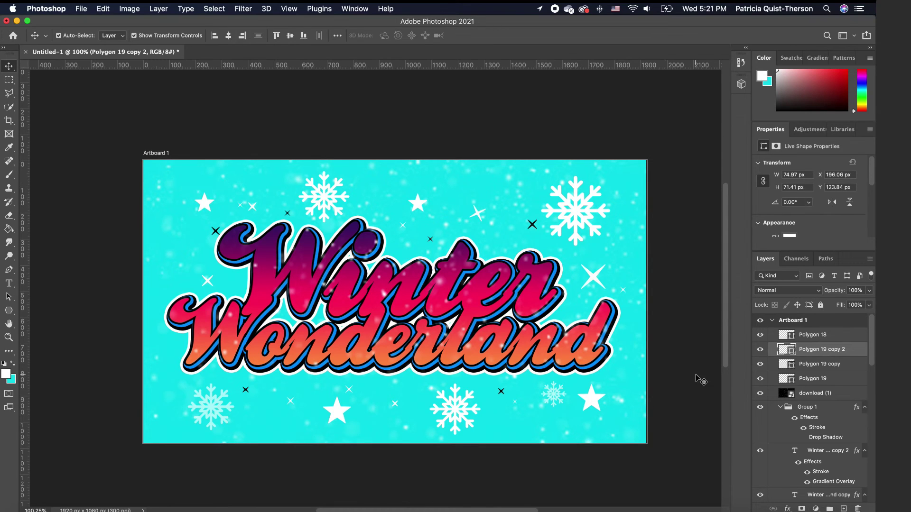
{"action": "left_click", "coordinate": [674, 387]}
Step: Scale the lower-right star copy to about 57% and place it beside the small snowflake, level with the black stars
{"action": "left_click", "coordinate": [593, 400]}
{"action": "left_click_drag", "start_coordinate": [611, 387], "coordinate": [588, 392]}
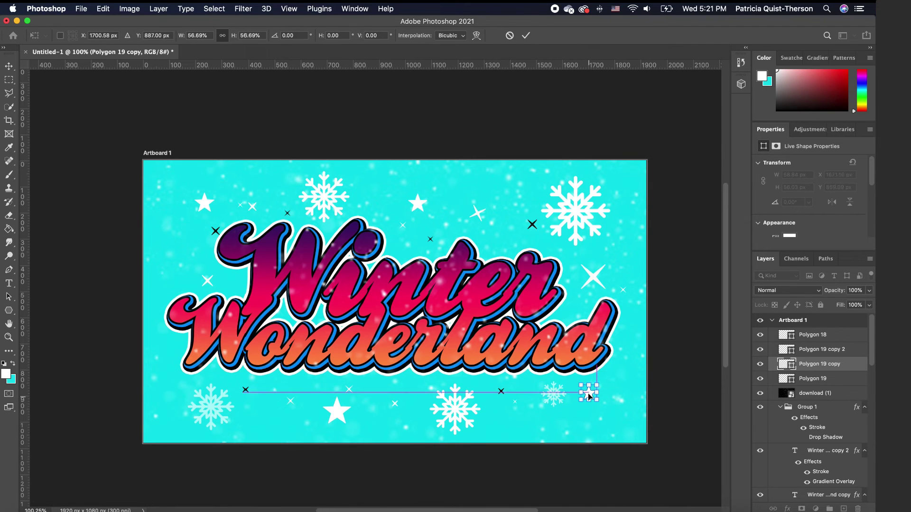
{"action": "key", "text": "Return"}
Step: Lock the snow image layer so the artwork beneath it can be selected on the canvas
{"action": "left_click", "coordinate": [594, 280]}
{"action": "left_click", "coordinate": [594, 280]}
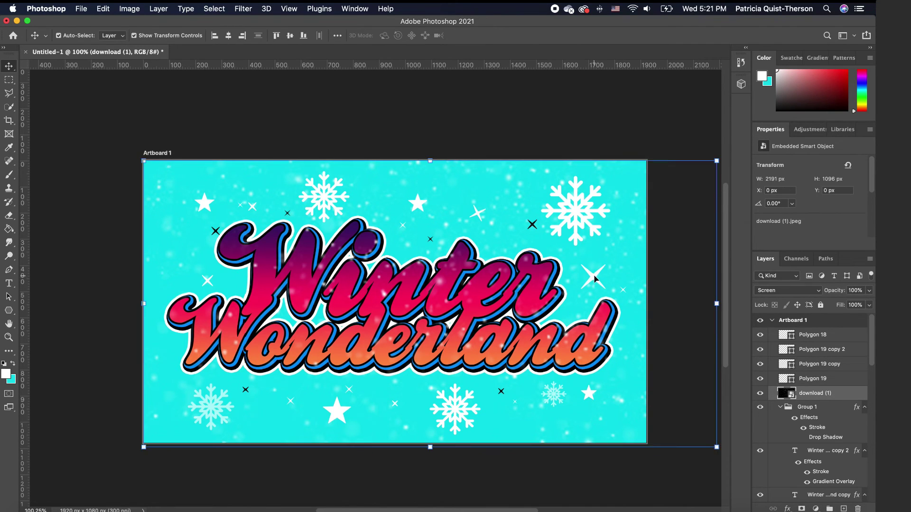
{"action": "left_click", "coordinate": [595, 279]}
{"action": "left_click", "coordinate": [666, 253]}
{"action": "left_click", "coordinate": [594, 279]}
{"action": "left_click", "coordinate": [821, 305]}
{"action": "left_click", "coordinate": [704, 289]}
Step: Lock the group containing the "Winter Wonderland" text layers and clear the selection
{"action": "left_click", "coordinate": [596, 280]}
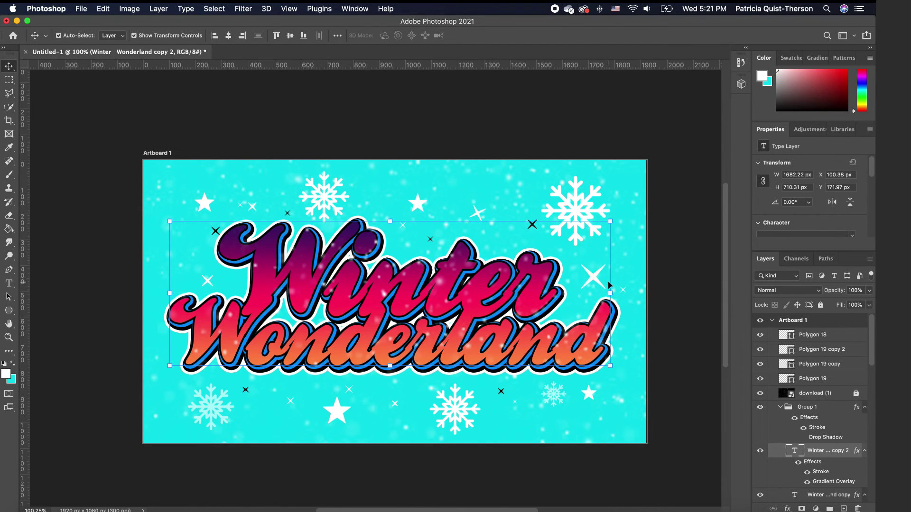
{"action": "left_click", "coordinate": [840, 409]}
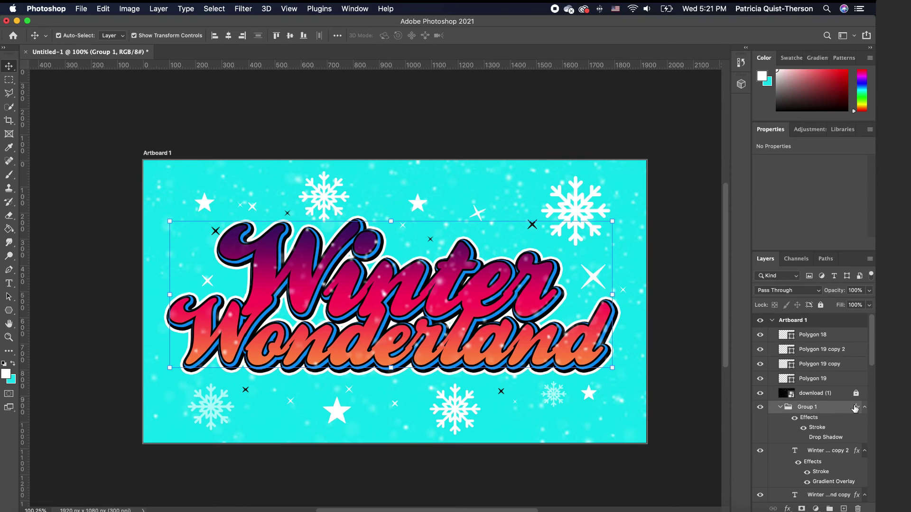
{"action": "left_click", "coordinate": [821, 305]}
{"action": "left_click", "coordinate": [670, 254]}
Step: Move the large white four-pointed star farther right of "Winter" and rotate it about −46° to stand upright
{"action": "left_click", "coordinate": [593, 279]}
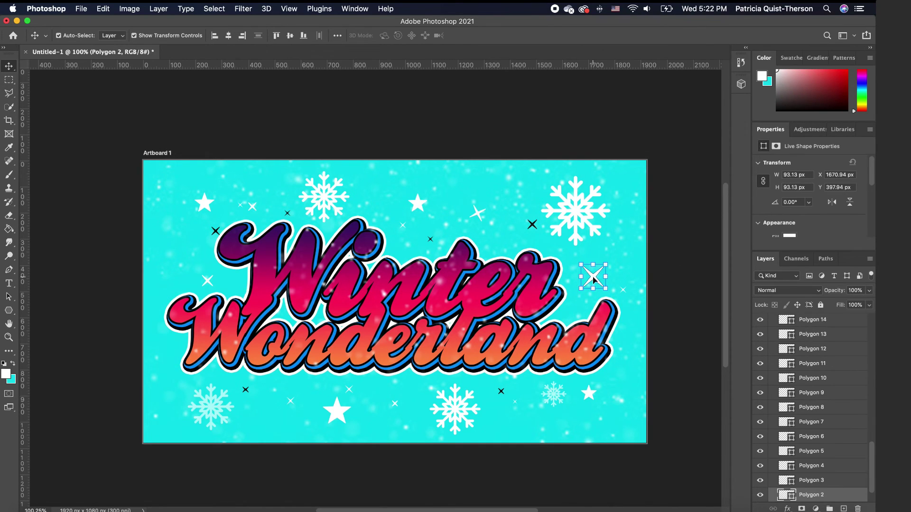
{"action": "left_click_drag", "start_coordinate": [595, 278], "coordinate": [618, 280]}
{"action": "key", "text": "super+t"}
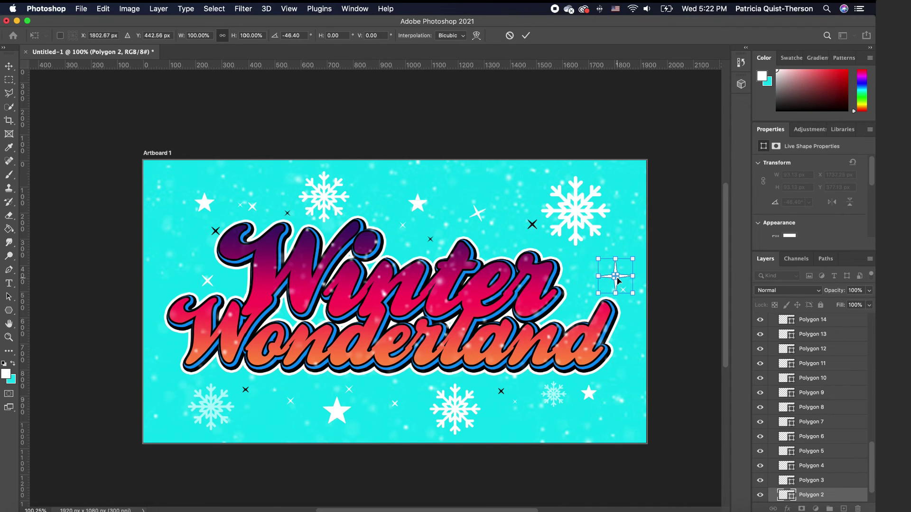
{"action": "key", "text": "Return"}
Step: Rotate the white four-pointed star above the end of "Winter" until its points stand upright
{"action": "left_click", "coordinate": [480, 213]}
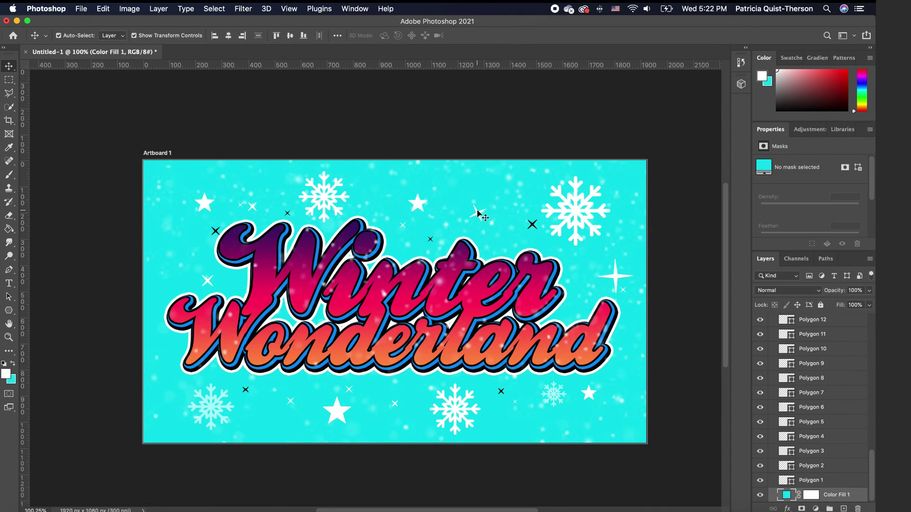
{"action": "left_click", "coordinate": [478, 214]}
{"action": "key", "text": "ctrl+t"}
{"action": "left_click_drag", "start_coordinate": [486, 229], "coordinate": [479, 232]}
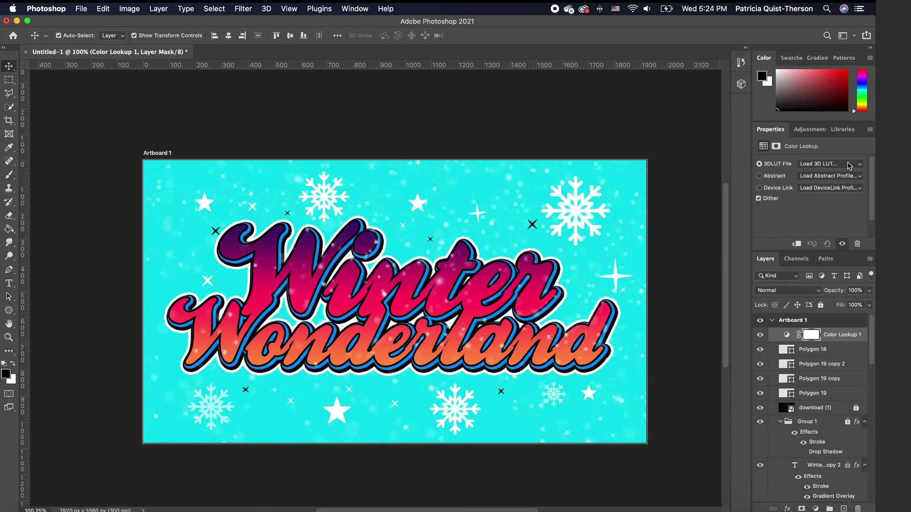
Step: Set the Color Lookup adjustment's 3DLUT file to Kodak 5205 Fuji 3510 (by Adobe).cube
{"action": "left_click", "coordinate": [848, 164]}
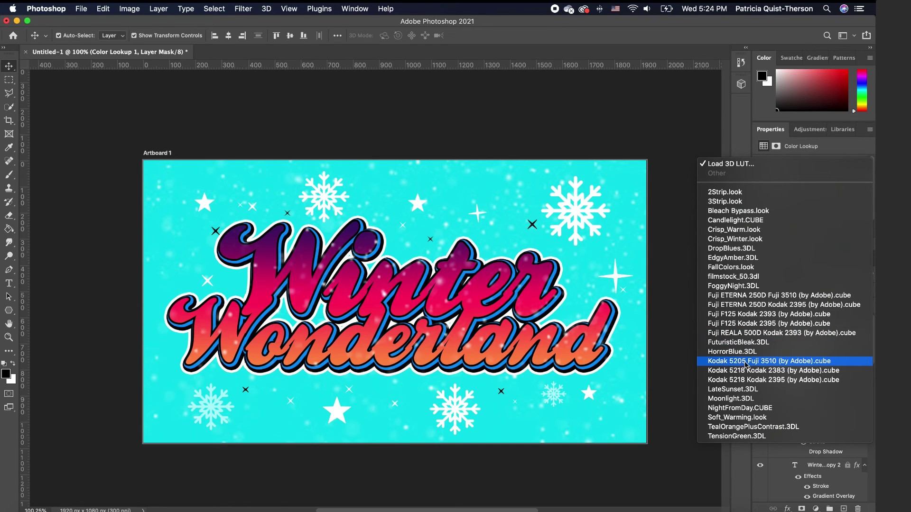
{"action": "key", "text": "Escape"}
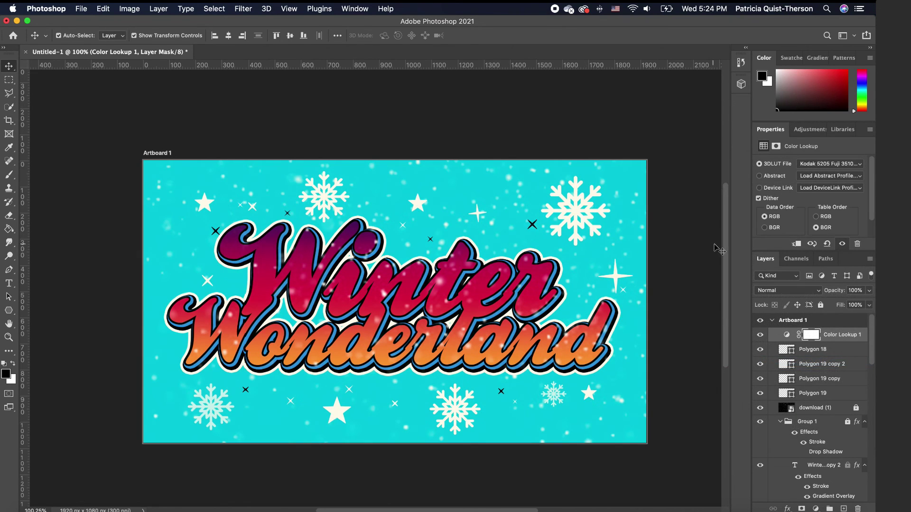
{"action": "scroll", "coordinate": [436, 313], "scroll_direction": "up", "scroll_amount": 3}
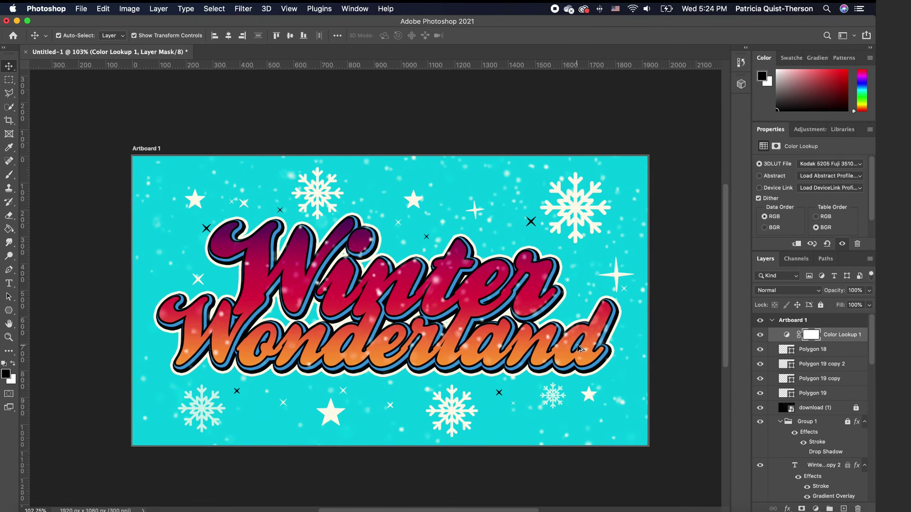
{"action": "scroll", "coordinate": [435, 313], "scroll_direction": "up", "scroll_amount": 3}
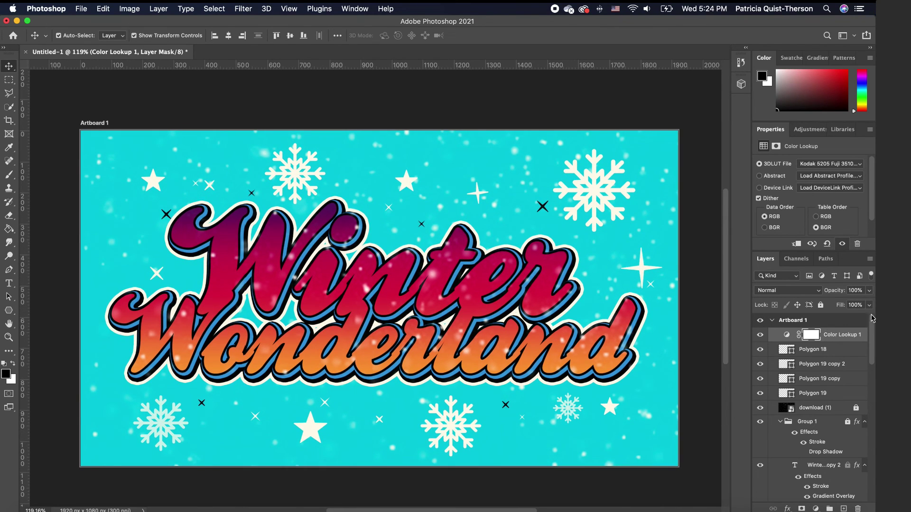
Step: Stamp all visible layers into a new layer and open it in the Camera Raw Filter
{"action": "key", "text": "super+alt+shift+e"}
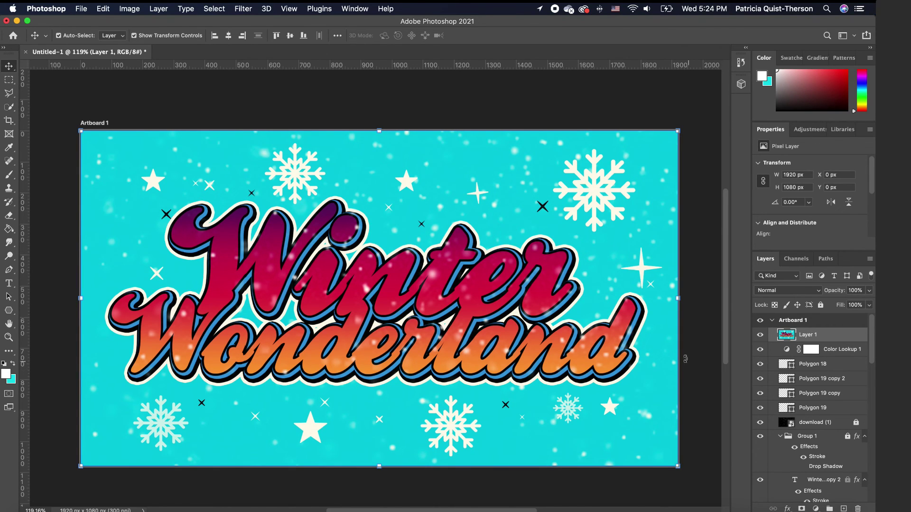
{"action": "left_click", "coordinate": [250, 9]}
{"action": "left_click", "coordinate": [281, 90]}
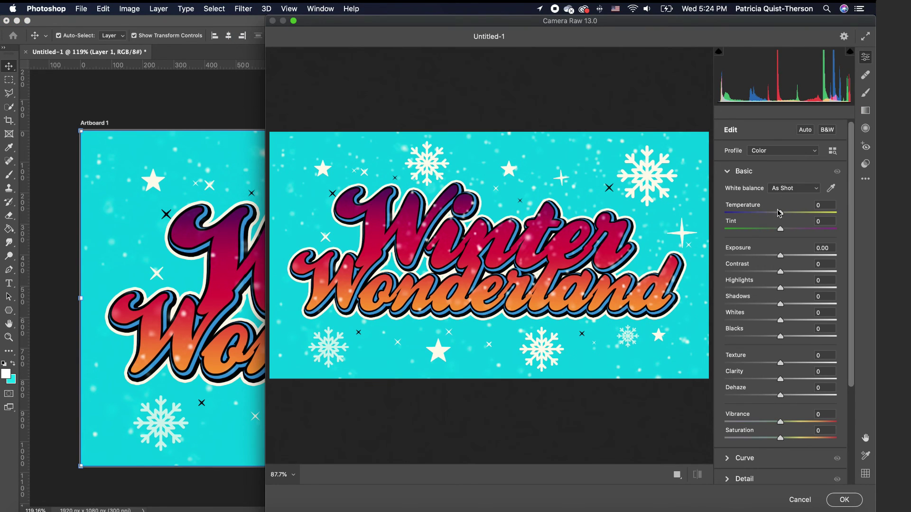
Step: Set temperature to −6, exposure to −0.20, contrast to +48 and vibrance to +10, and apply the Camera Raw adjustments
{"action": "mouse_move", "coordinate": [780, 212]}
{"action": "left_mouse_down"}
{"action": "mouse_move", "coordinate": [768, 213]}
{"action": "mouse_move", "coordinate": [778, 215]}
{"action": "left_mouse_up"}
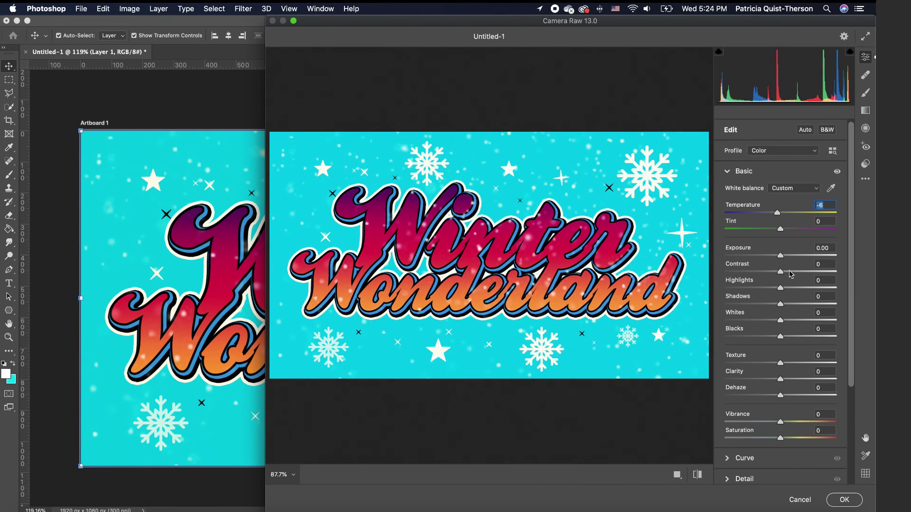
{"action": "left_click_drag", "start_coordinate": [781, 272], "coordinate": [802, 274]}
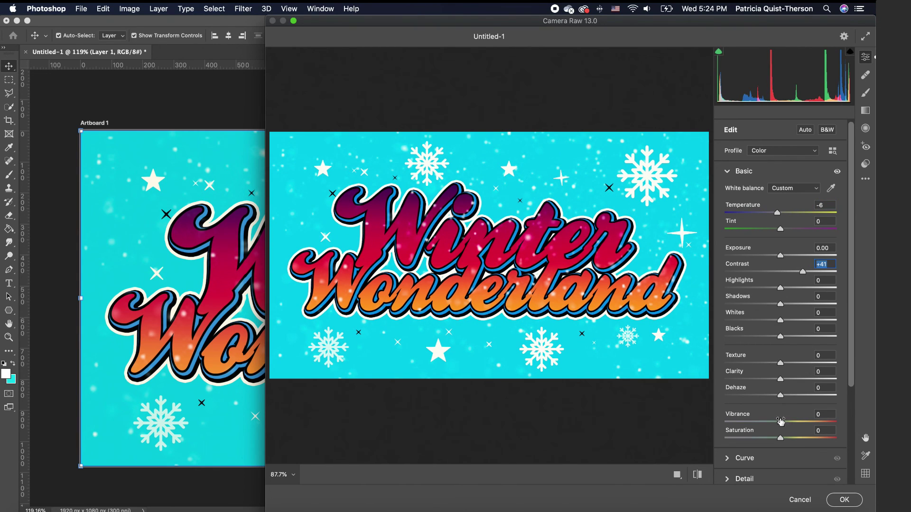
{"action": "left_click_drag", "start_coordinate": [780, 422], "coordinate": [786, 421]}
{"action": "left_click_drag", "start_coordinate": [780, 255], "coordinate": [807, 271]}
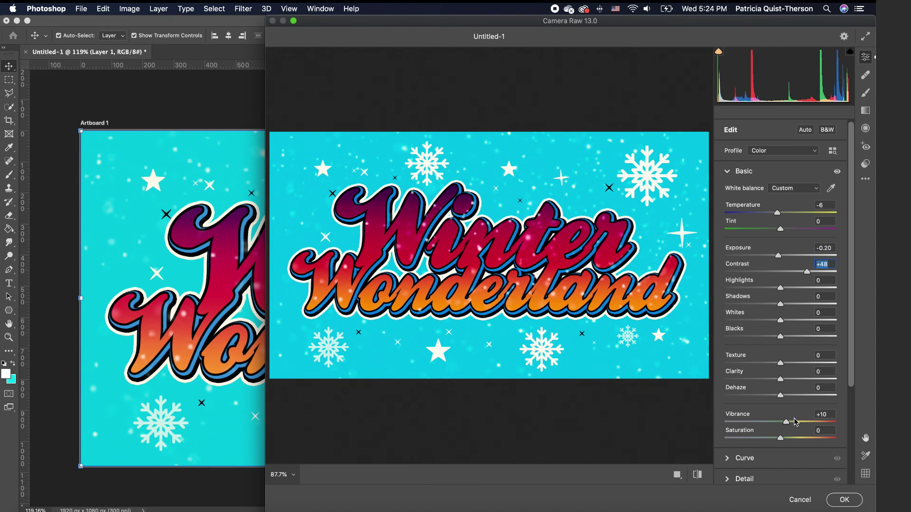
{"action": "left_click", "coordinate": [844, 500]}
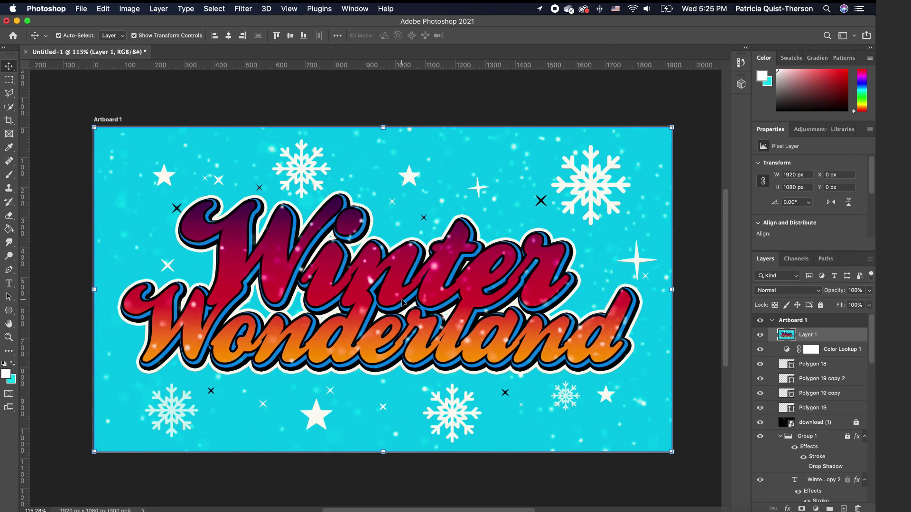